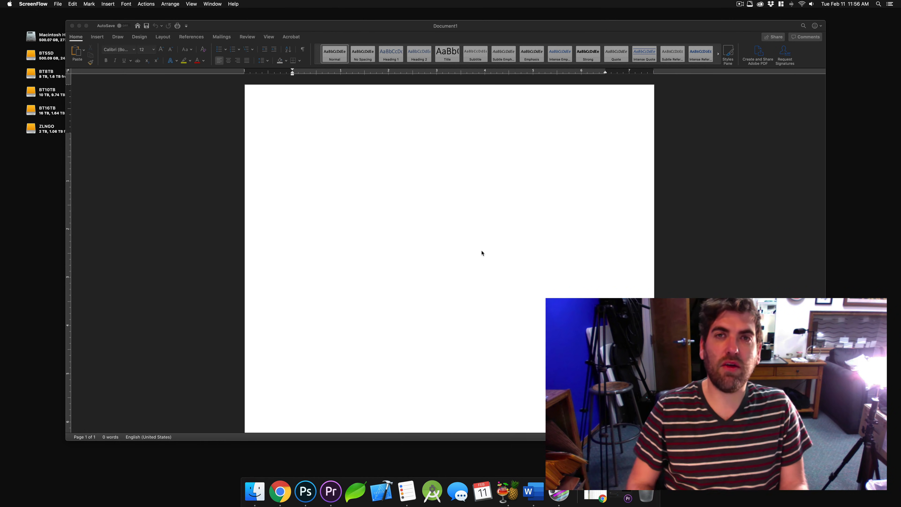
Set the blank US Letter document's page orientation to landscape.
click(360, 207)
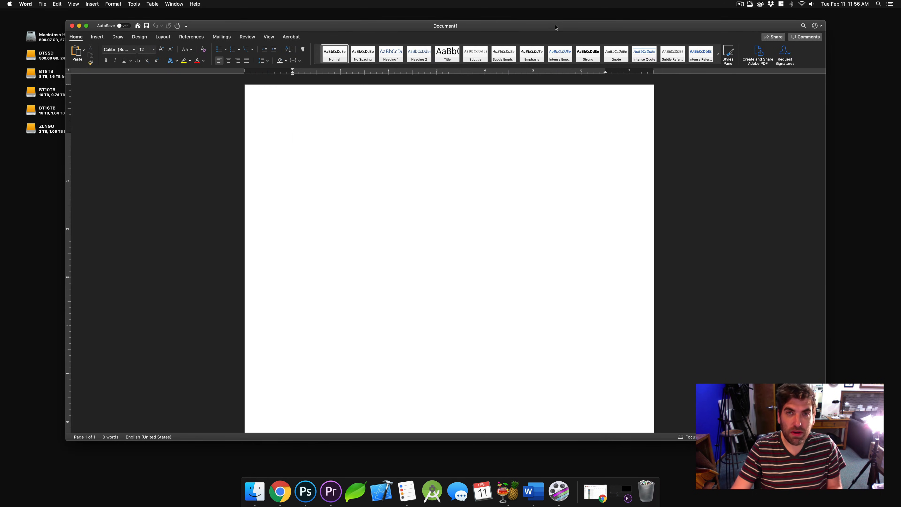
mouse_move(552, 28)
mouse_down()
mouse_move(566, 34)
mouse_move(551, 28)
mouse_up()
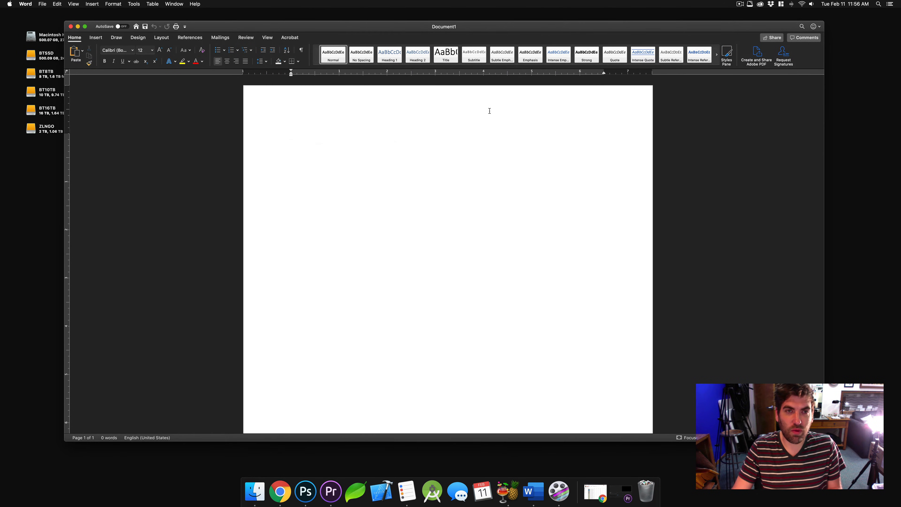
click(41, 4)
click(71, 120)
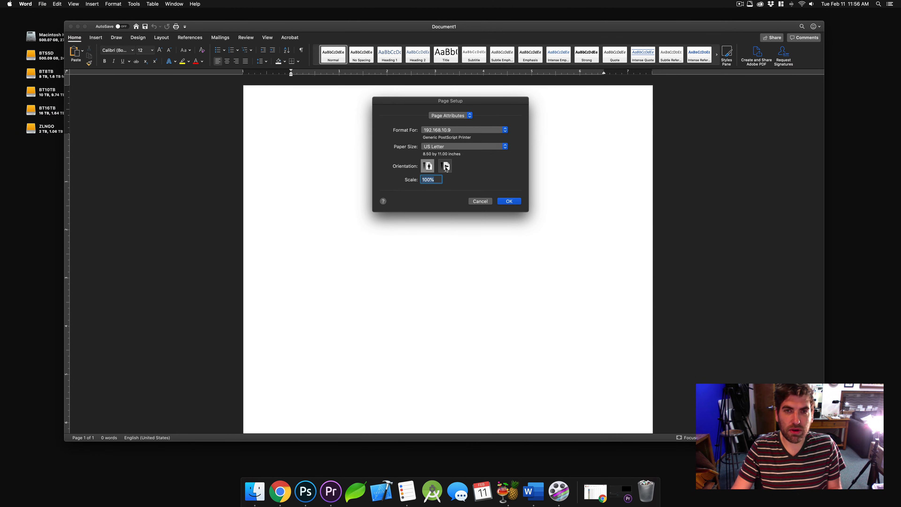
click(445, 167)
click(509, 202)
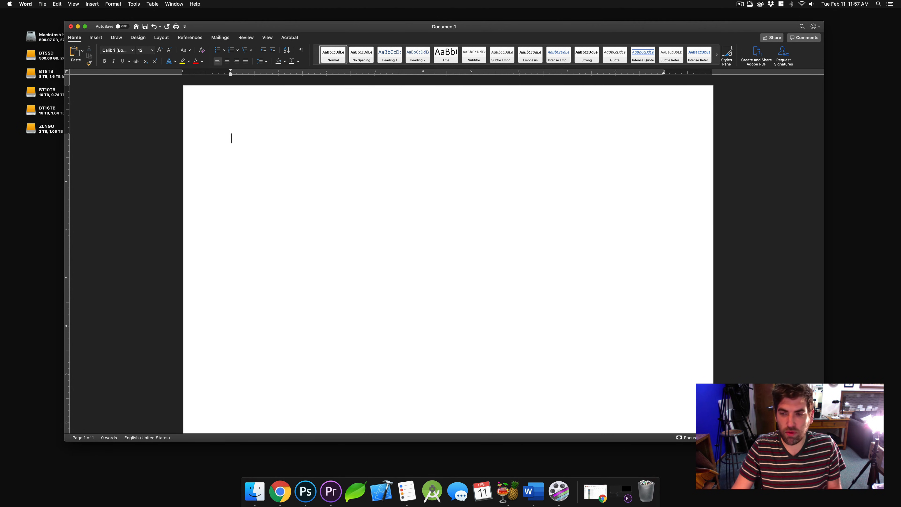
Enlarge and reposition the document window so the landscape page fills most of the screen.
drag(823, 441, 890, 476)
drag(654, 26, 608, 5)
drag(846, 464, 852, 467)
scroll(439, 262, up, 5)
scroll(440, 262, down, 2)
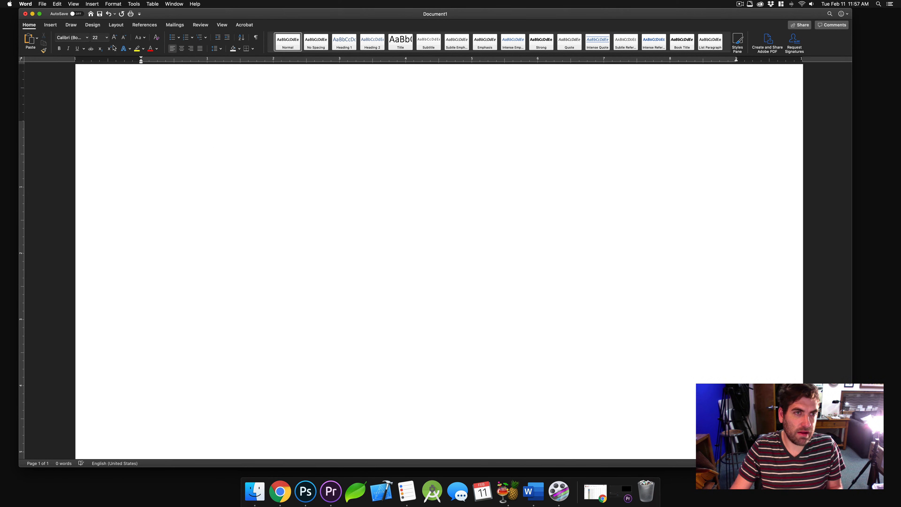
Set the text font to American Typewriter Bold.
click(86, 37)
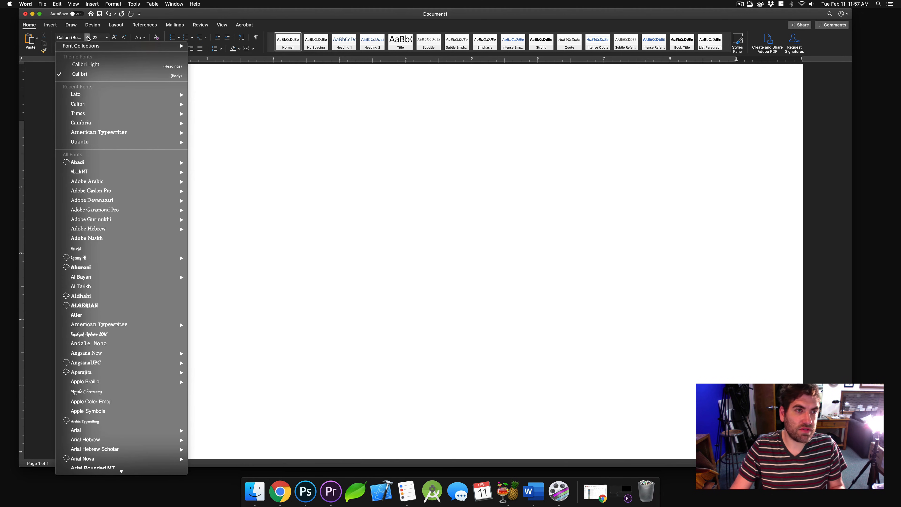
mouse_move(135, 133)
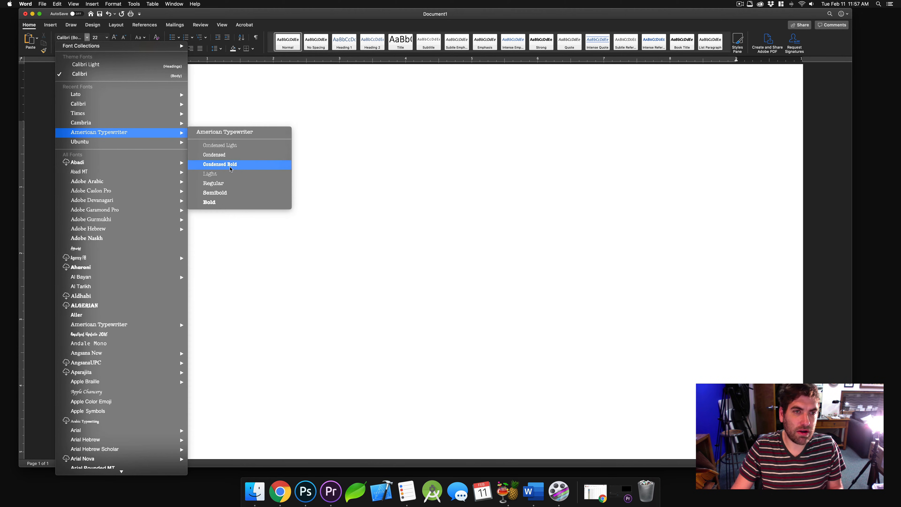
click(223, 205)
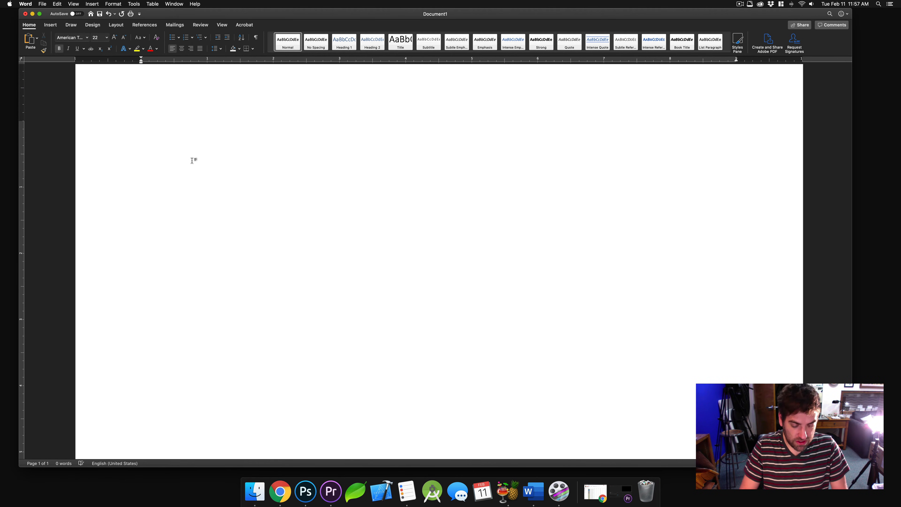
Test-type a "Dear" greeting with the recipient's first name twice on the blank page, erasing it each time.
text(Dear Mike)
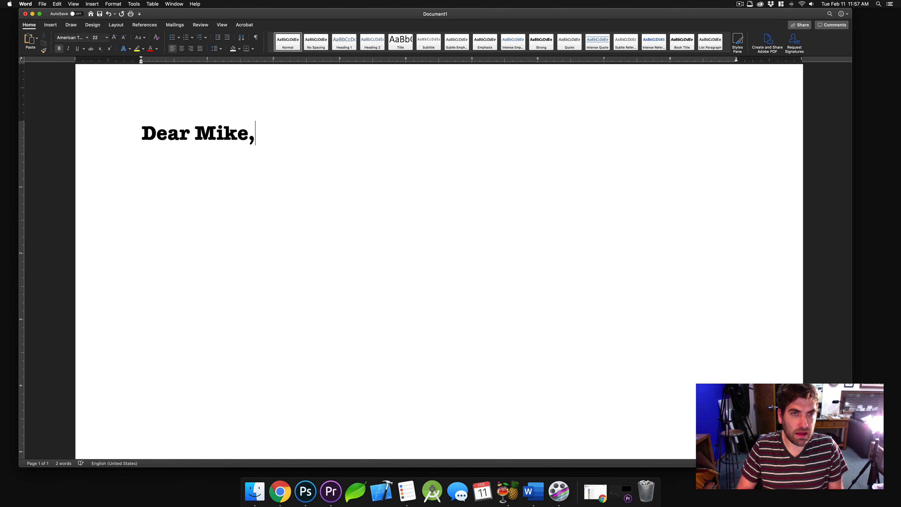
text(,)
key(XF86AudioRaiseVolume)
key(BackSpace)
key(BackSpace)
key(BackSpace)
key(BackSpace)
key(BackSpace)
key(BackSpace)
key(BackSpace)
key(BackSpace)
key(BackSpace)
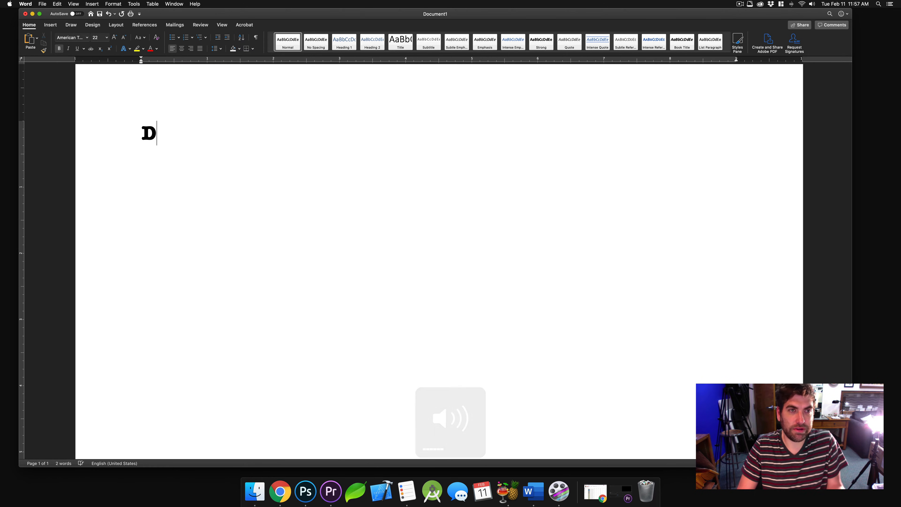
key(BackSpace)
text(Dear Mik)
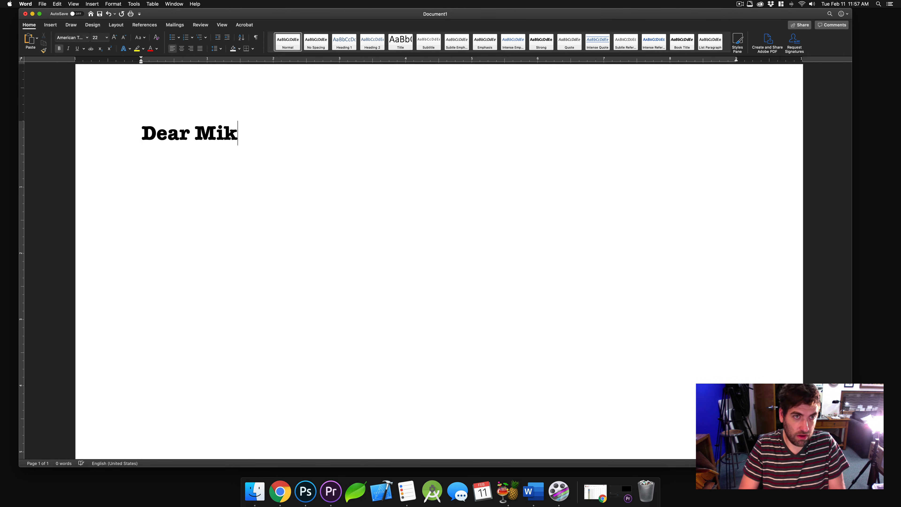
text(e)
key(BackSpace)
key(BackSpace)
key(BackSpace)
key(BackSpace)
key(BackSpace)
key(BackSpace)
key(BackSpace)
key(BackSpace)
key(BackSpace)
key(BackSpace)
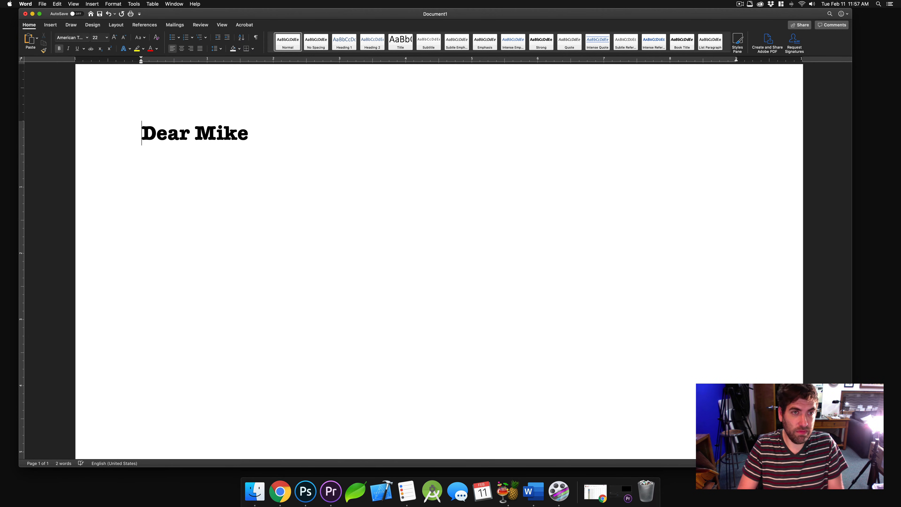
key(BackSpace)
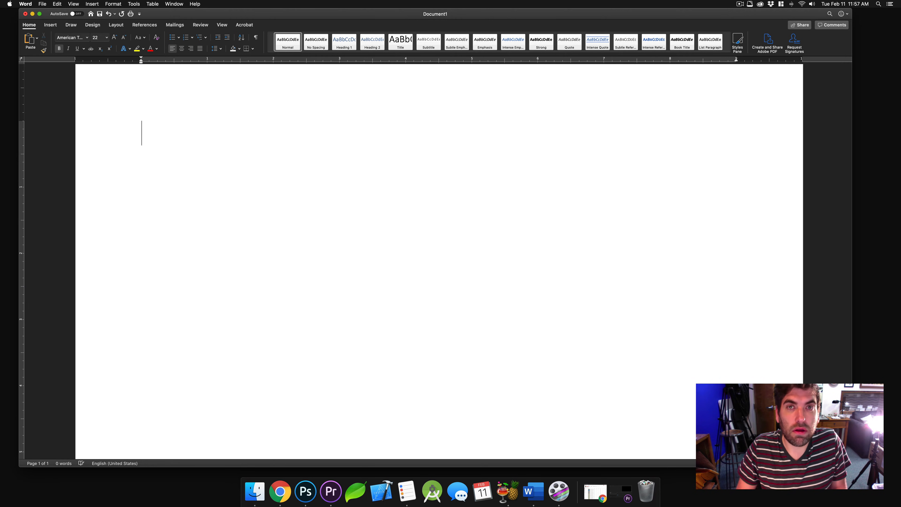
Launch QuickTime Player and shift its file dialog slightly over the document.
key(super+space)
text(quick)
key(Return)
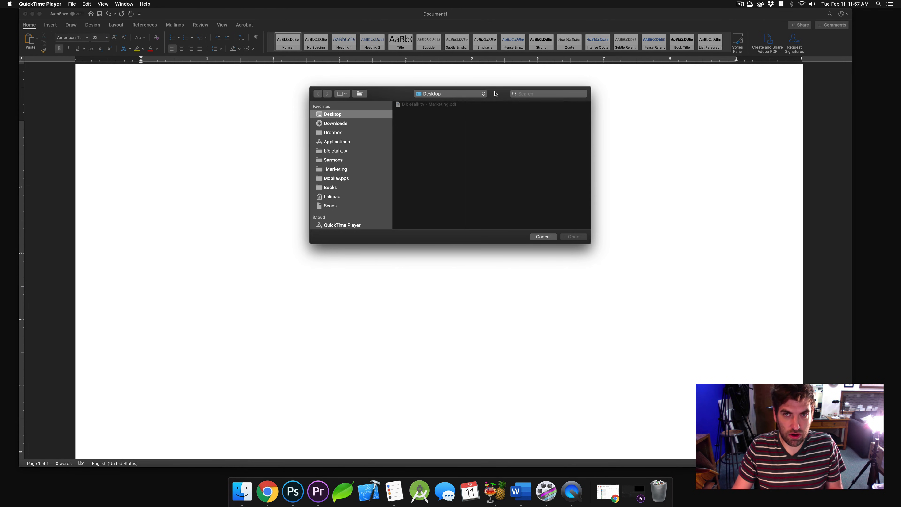
drag(495, 94, 464, 86)
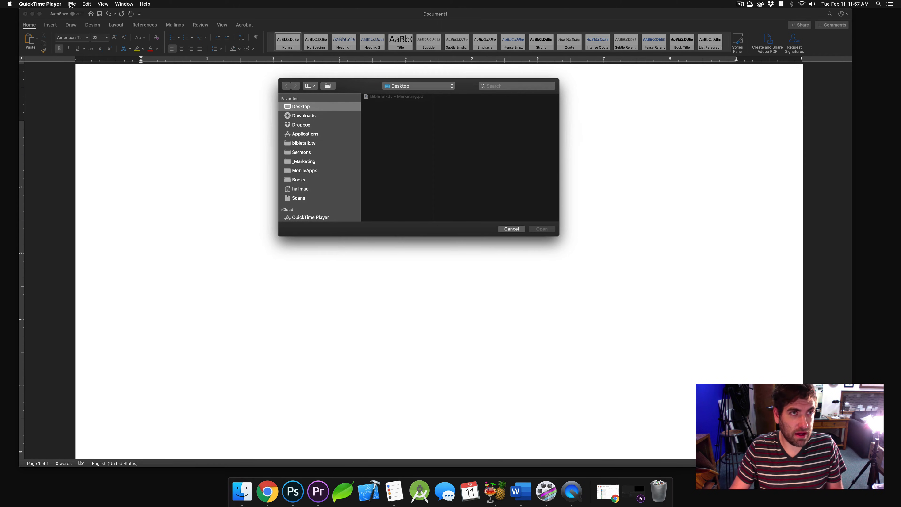
Start a new screen recording of a selected region that covers the white area of the page.
click(72, 4)
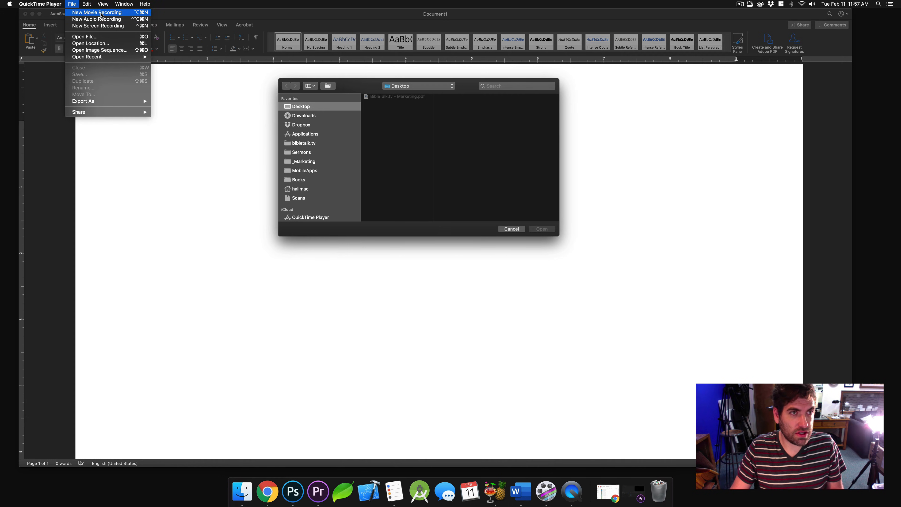
click(98, 25)
drag(223, 139, 149, 103)
drag(464, 260, 800, 440)
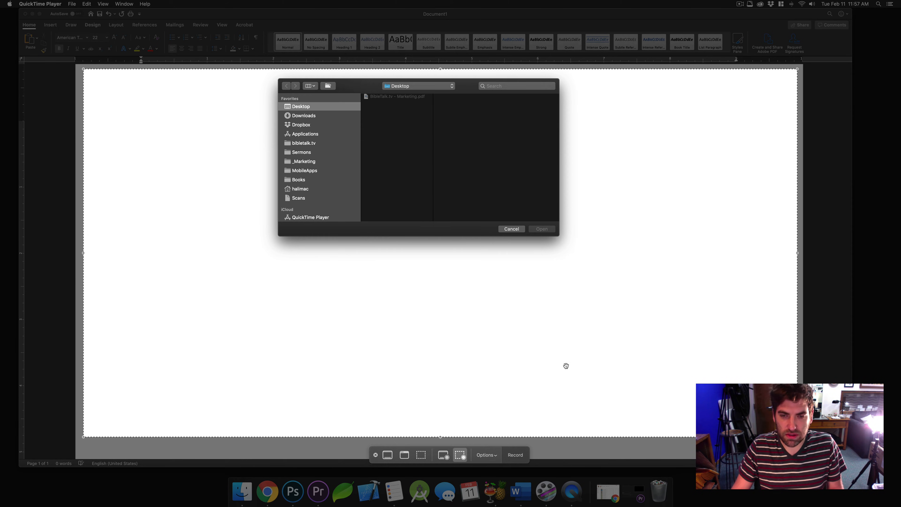
click(515, 455)
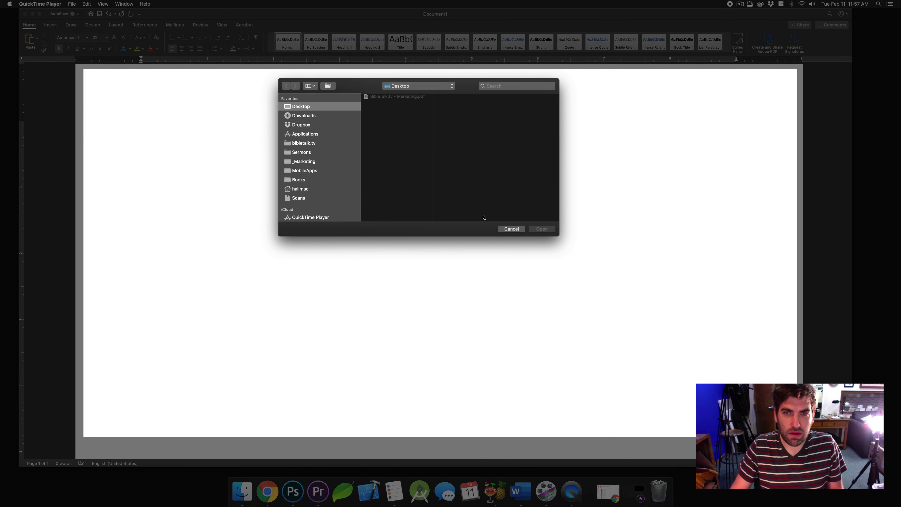
Dismiss the file dialog and enter the "Dear" greeting with the recipient's first name on three lines in 80-point text.
click(512, 229)
click(294, 148)
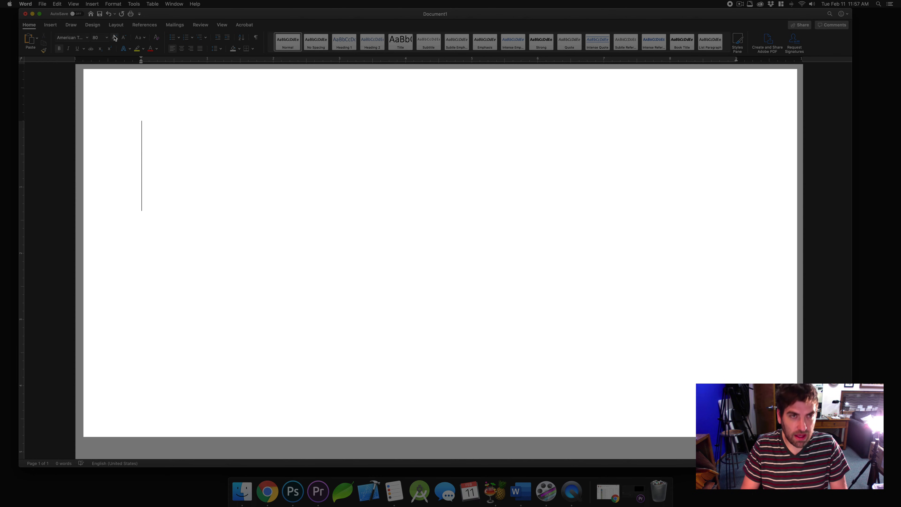
text(Dear M)
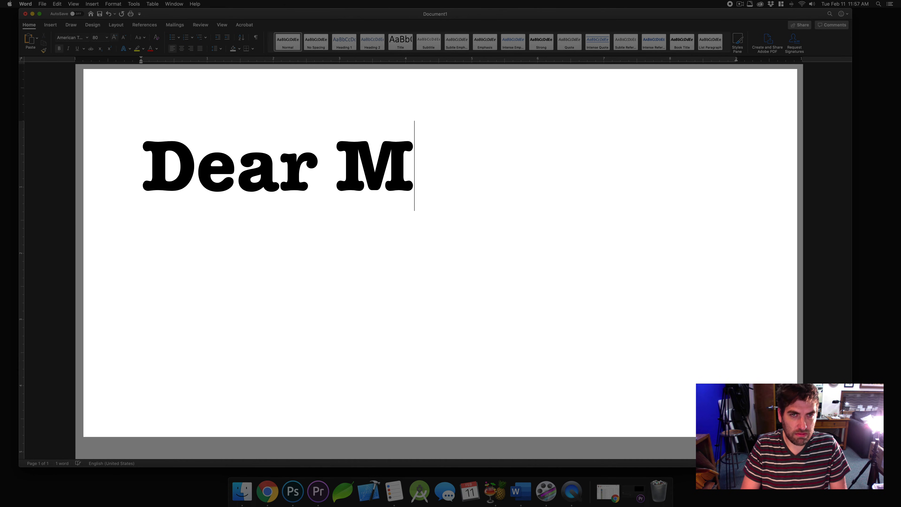
text(ike,)
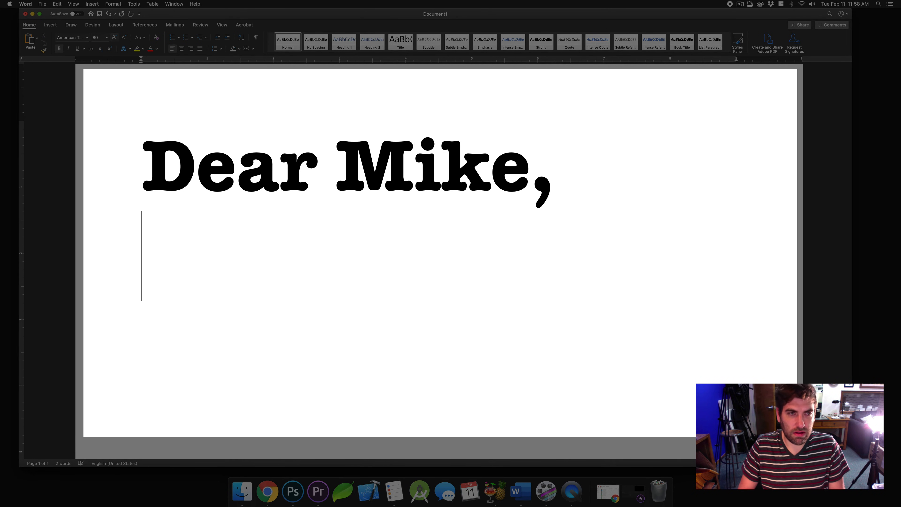
key(Return)
text(Dear Mike,)
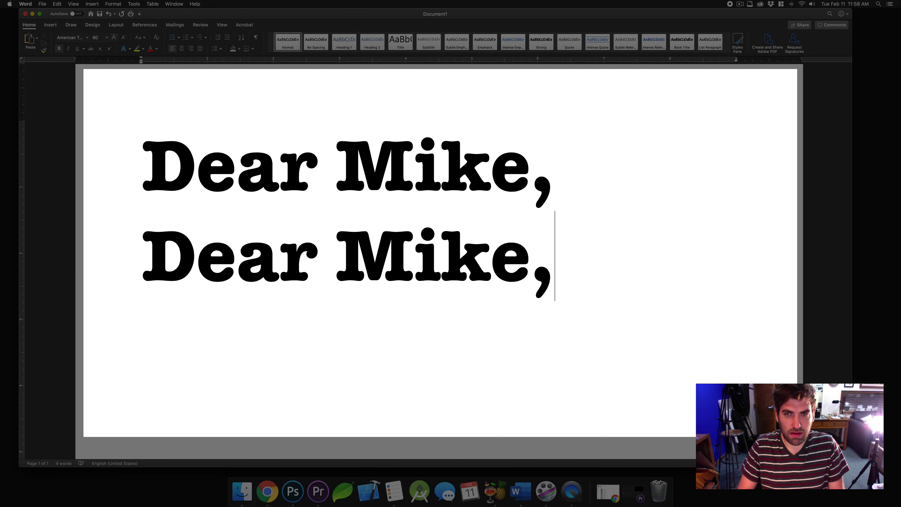
key(Return)
text(Dear )
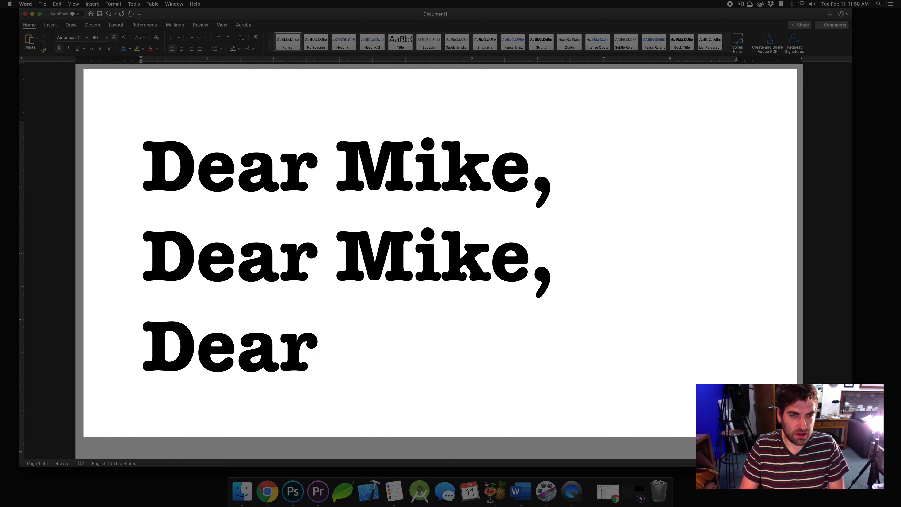
text(Mike,)
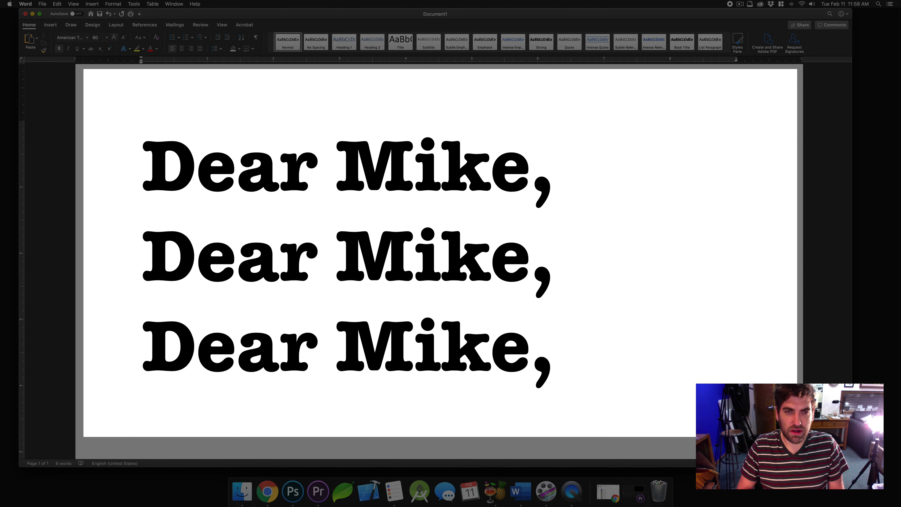
Replace all the text on the page with the same "Dear" greeting on two lines.
key(super+a)
key(BackSpace)
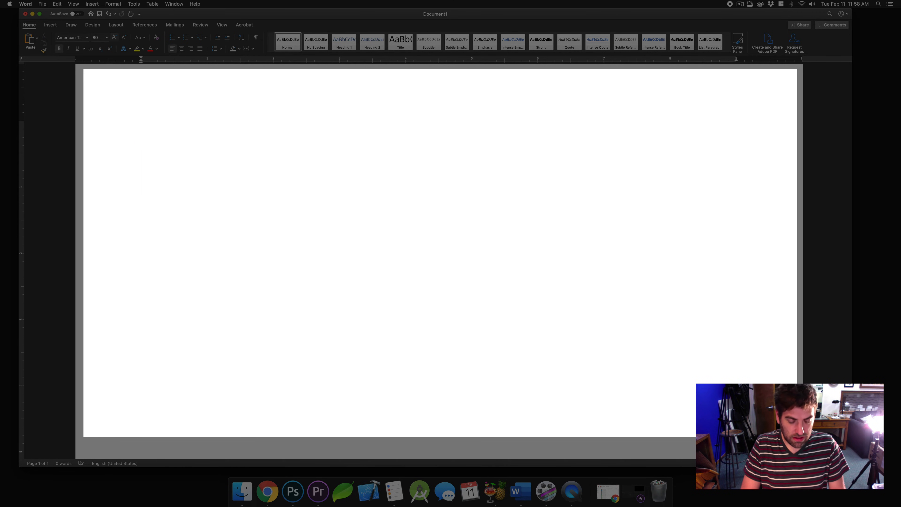
text(Dear Mike,)
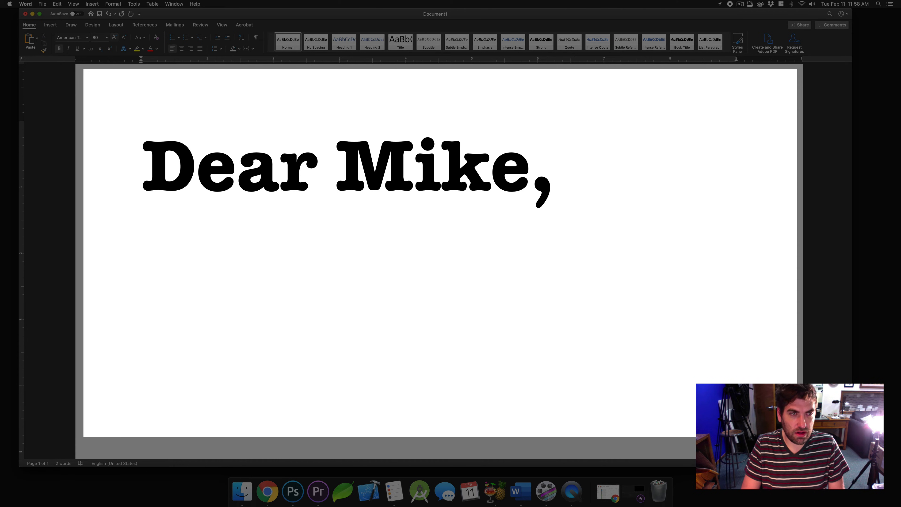
text(Dear Mike,)
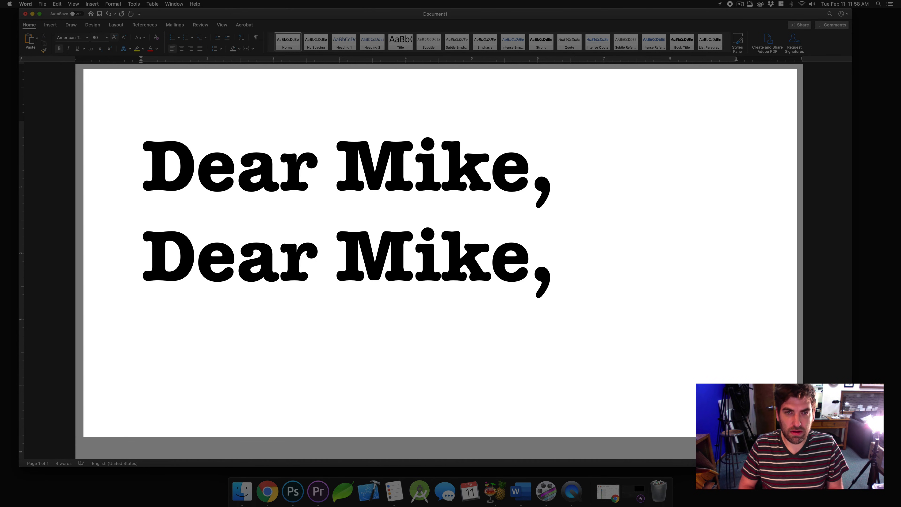
Replace all the text on the page with "How are you doing?".
key(super+a)
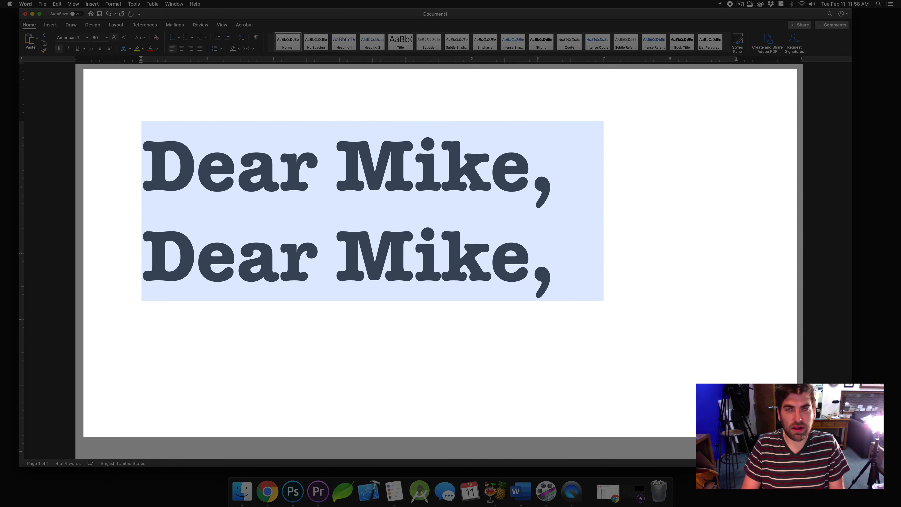
key(BackSpace)
text(How are you doi)
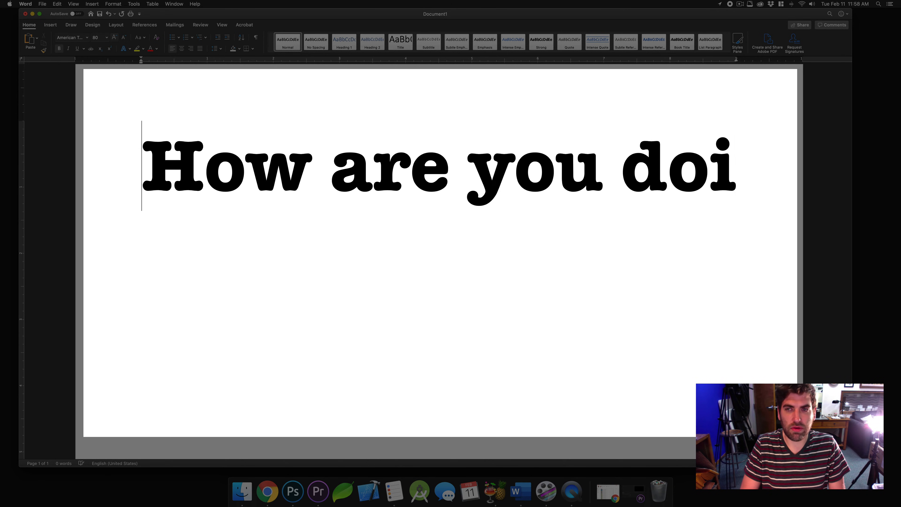
text(ng?)
Replace the question on the page with "It was a long and stormy night.".
key(super+a)
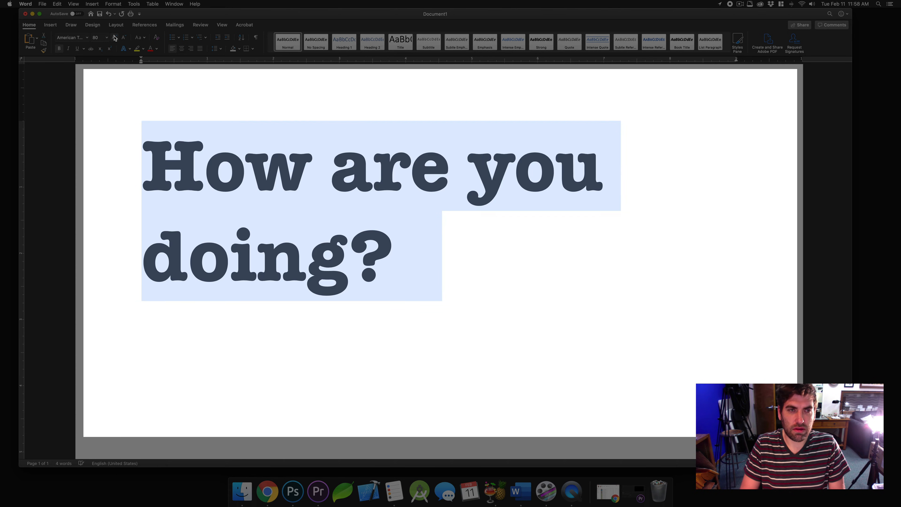
text(H)
key(BackSpace)
text(It was )
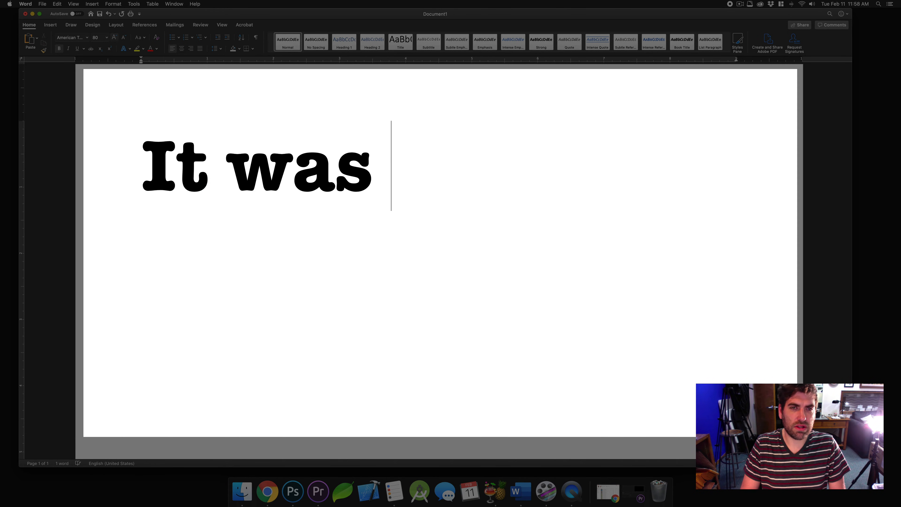
text(a long and stor)
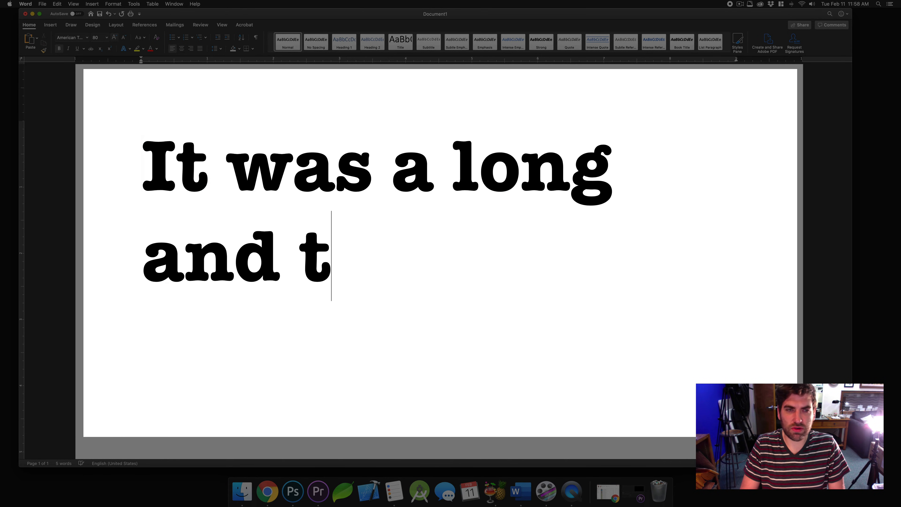
text(my night.)
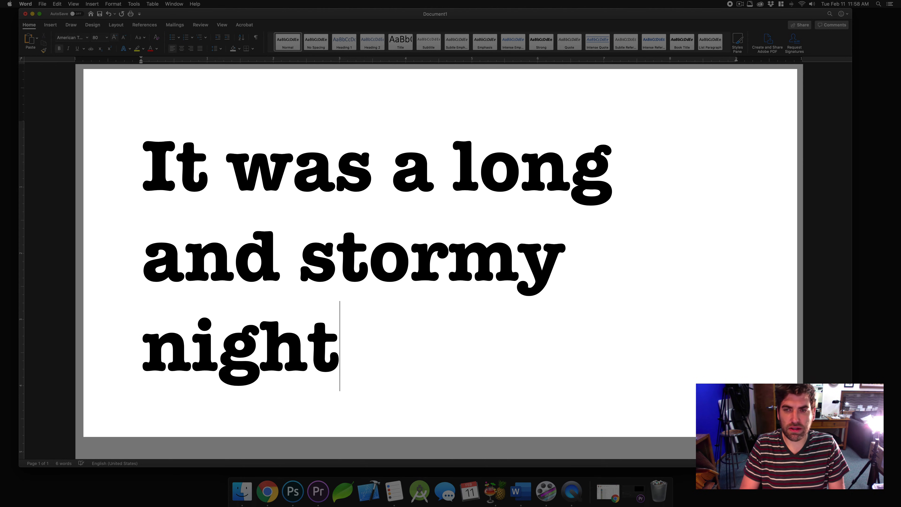
Clear all the text from the page and stop the screen recording.
key(super+a)
key(BackSpace)
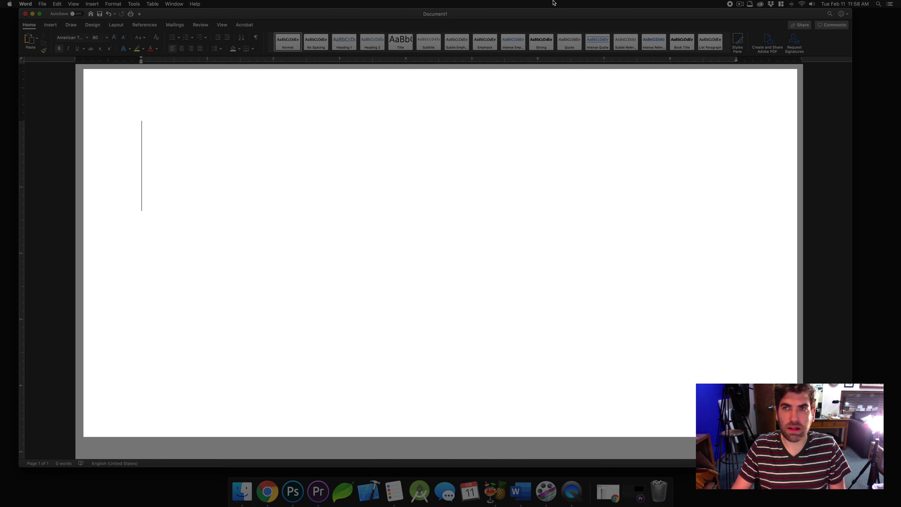
click(730, 4)
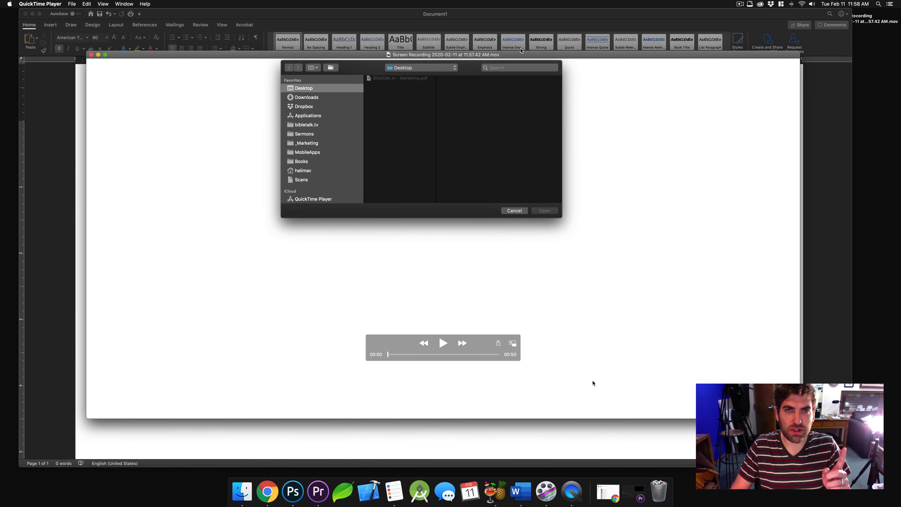
Export the screen recording in 4K to the Desktop as a .mov file named after the "Dear" greeting, and switch back to Word.
drag(389, 351, 423, 352)
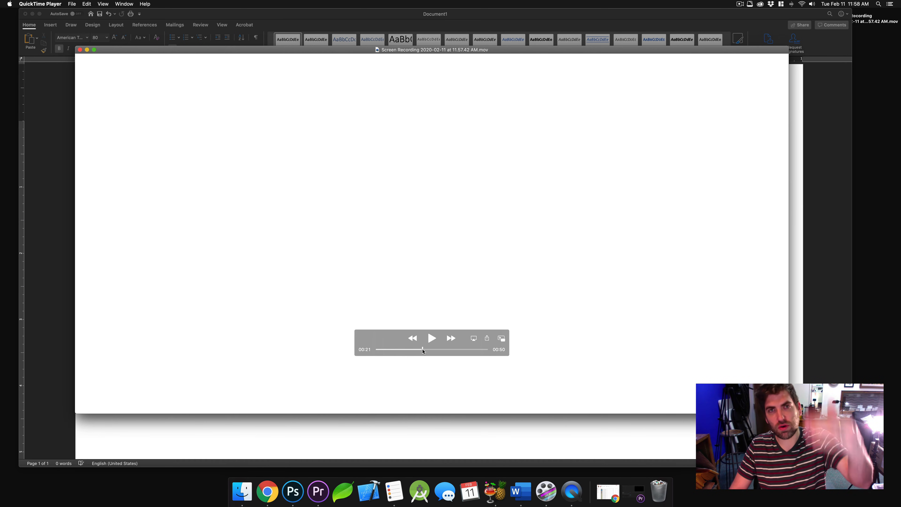
drag(423, 351, 371, 350)
click(71, 3)
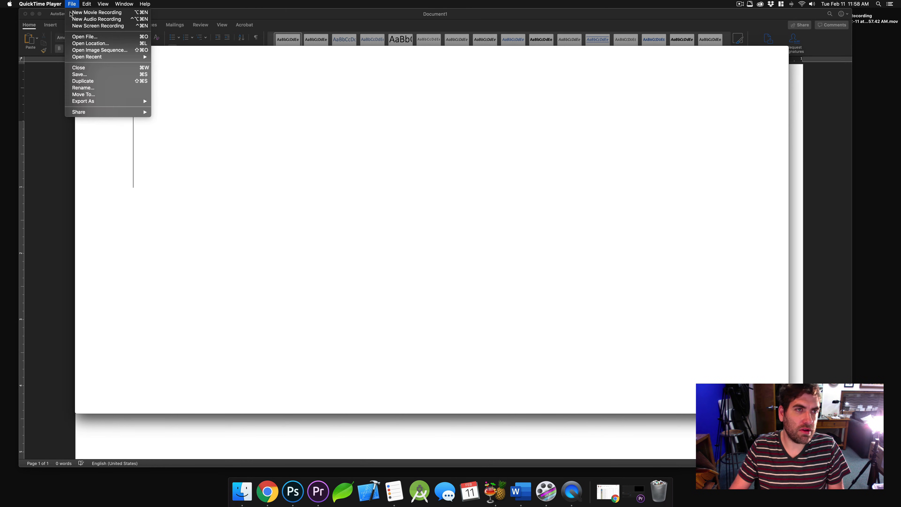
mouse_move(100, 104)
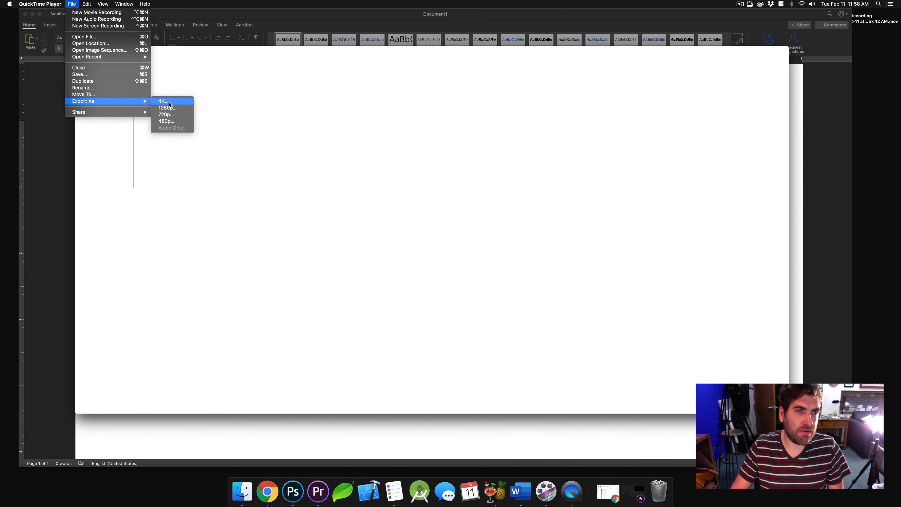
click(192, 99)
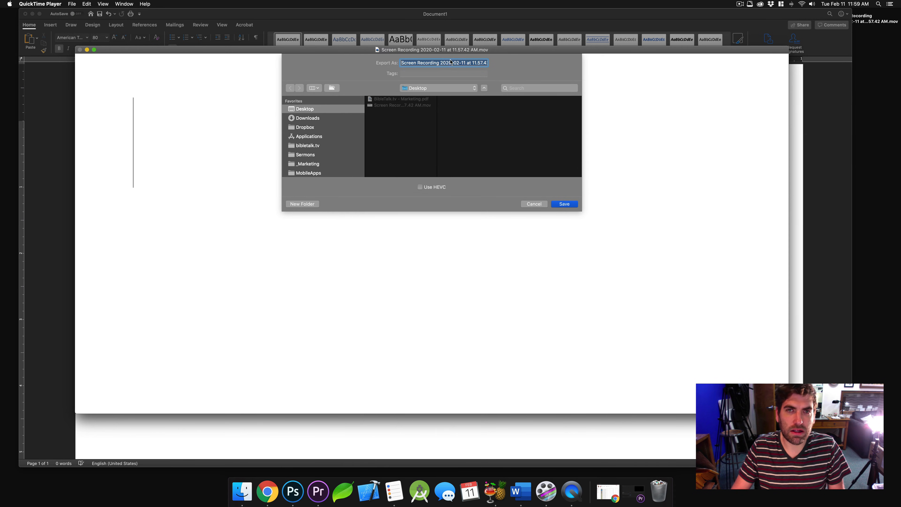
text(Dear Mike.mov)
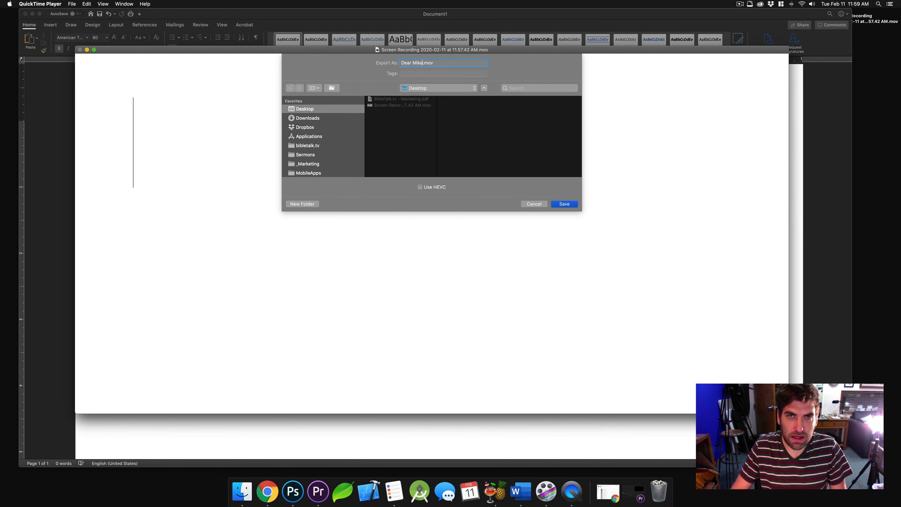
click(564, 204)
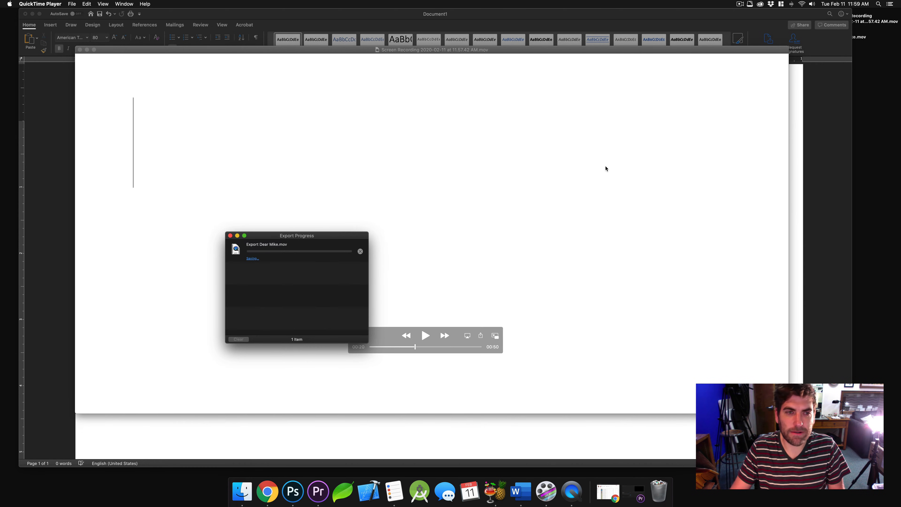
drag(331, 236, 348, 166)
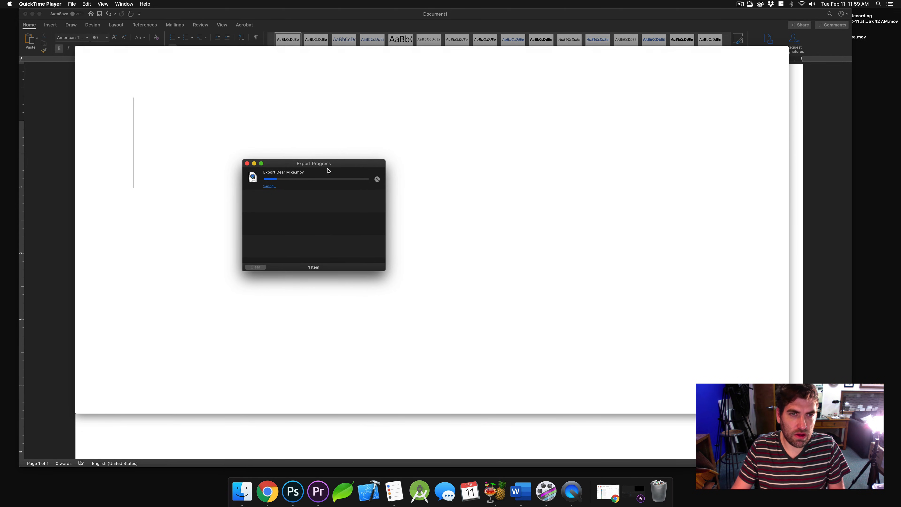
click(387, 418)
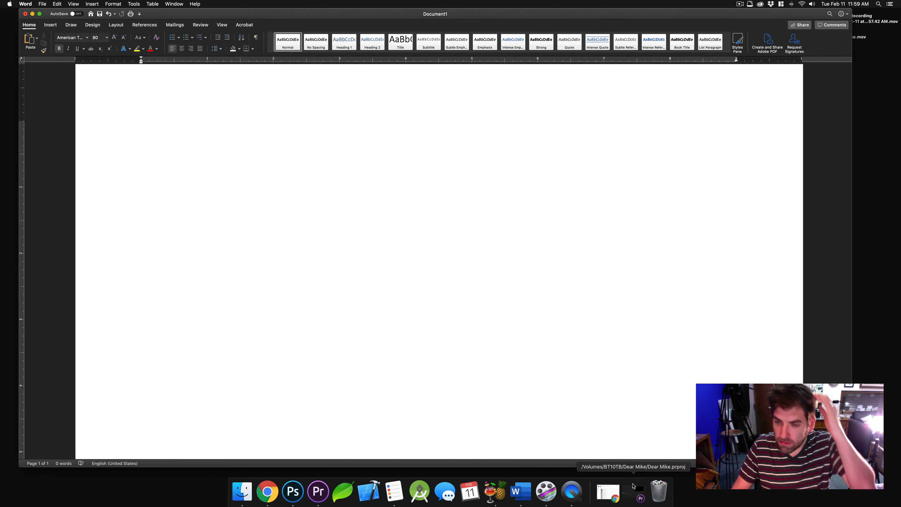
click(572, 492)
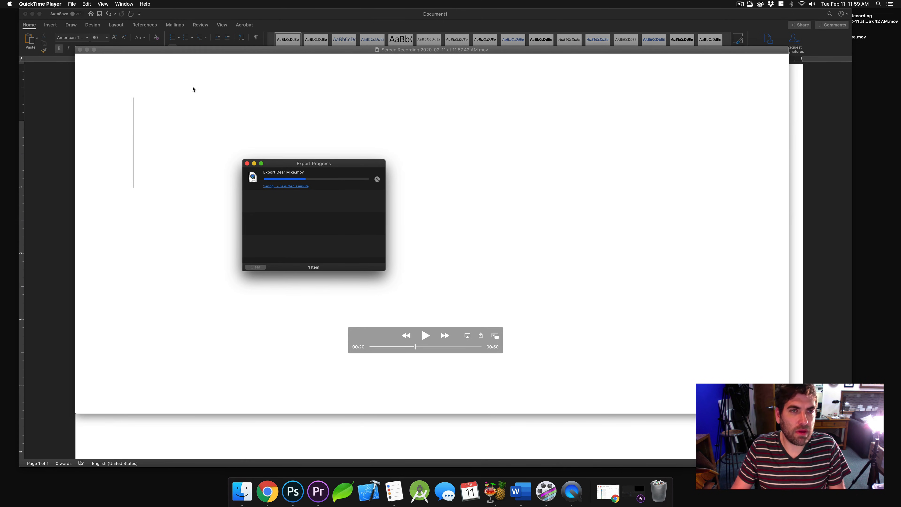
click(350, 435)
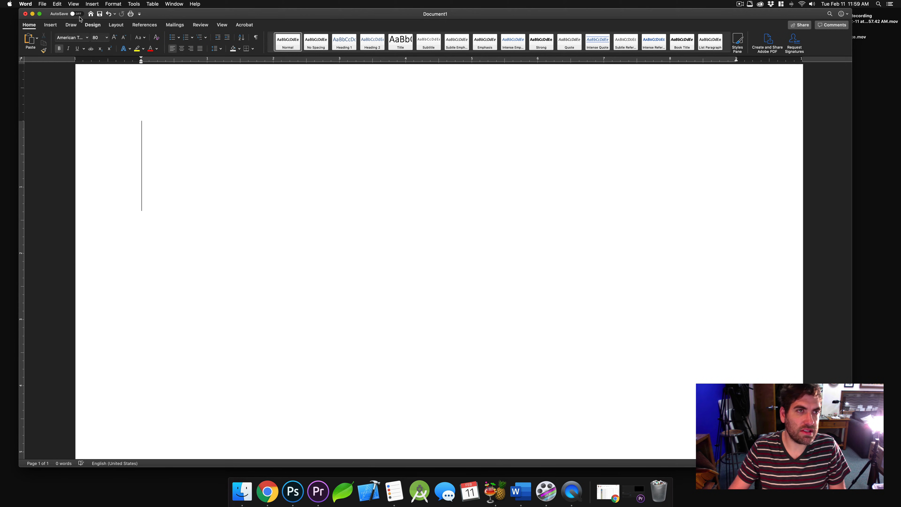
click(42, 4)
click(53, 117)
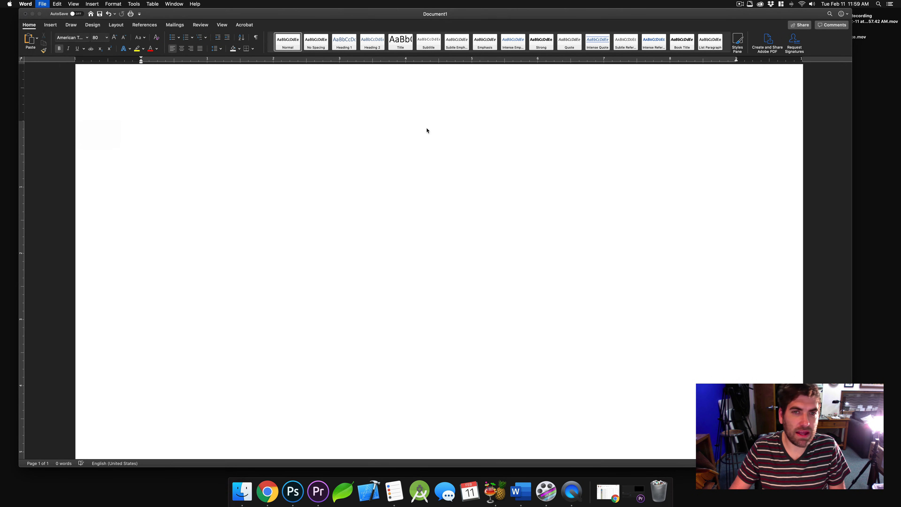
click(462, 116)
click(469, 120)
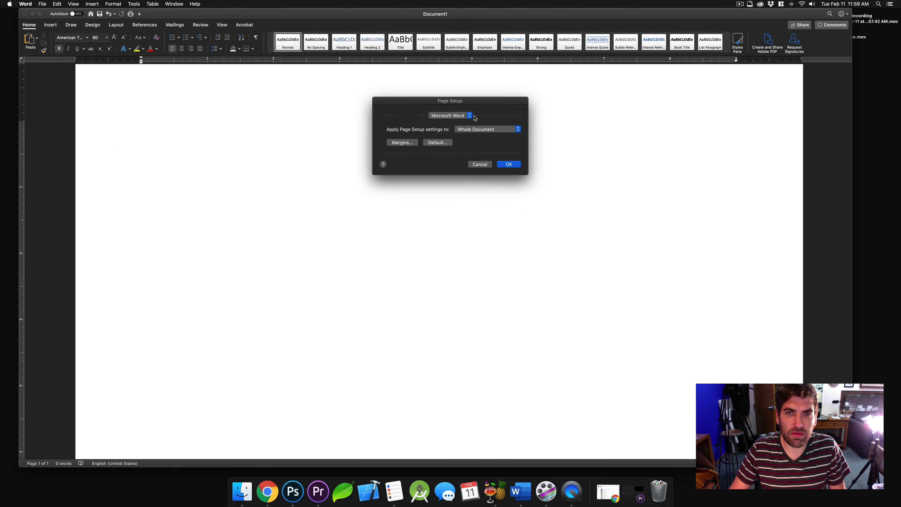
click(480, 164)
Set the document's page color to the standard light green.
click(116, 25)
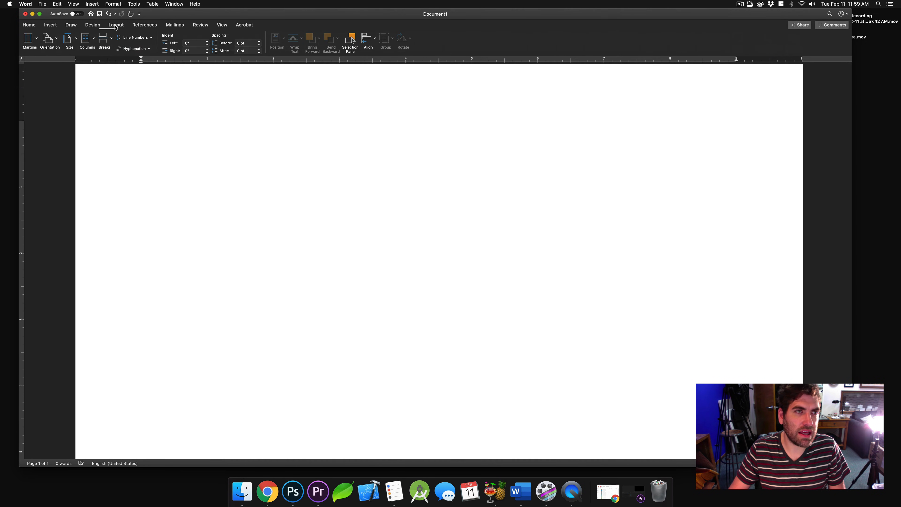
click(95, 25)
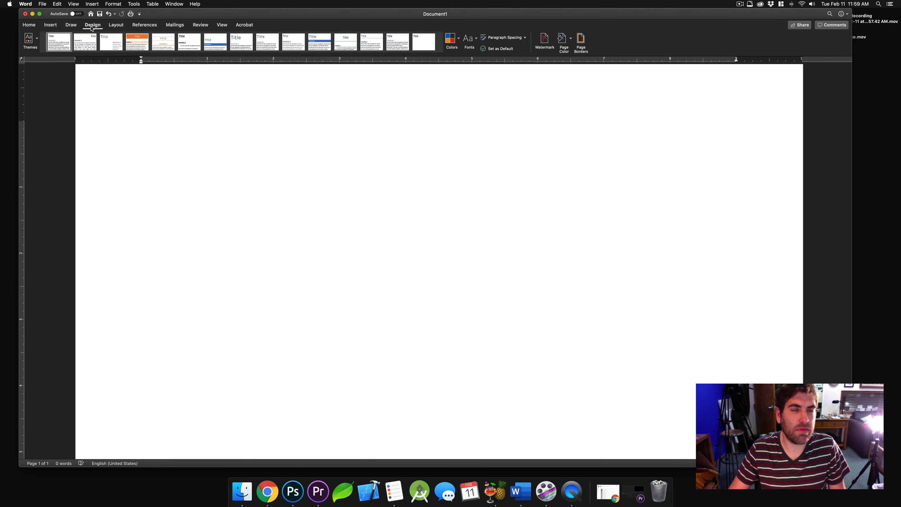
click(568, 39)
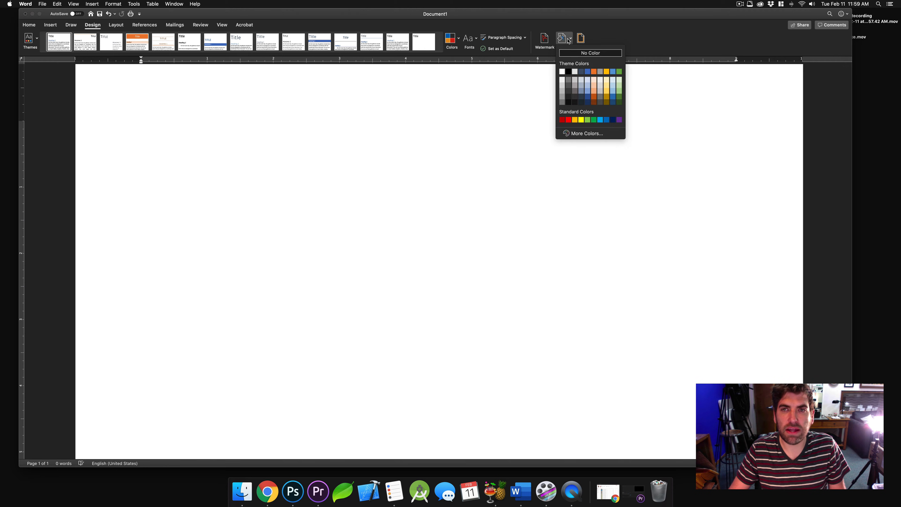
click(589, 120)
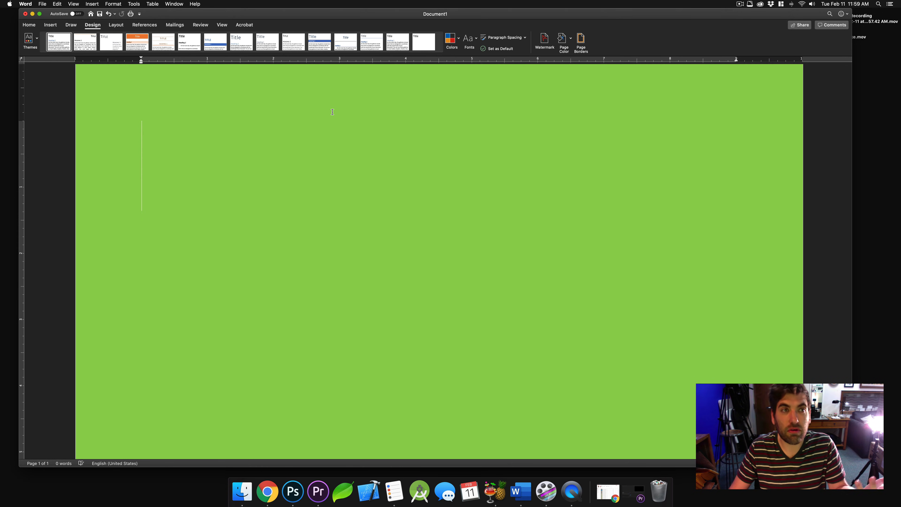
Set the font color to white for the text on the green page.
click(29, 25)
click(157, 49)
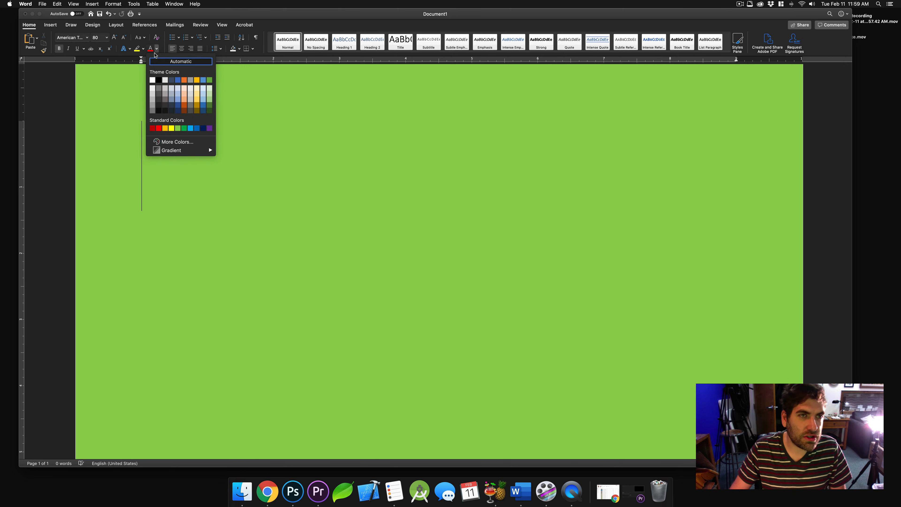
click(152, 82)
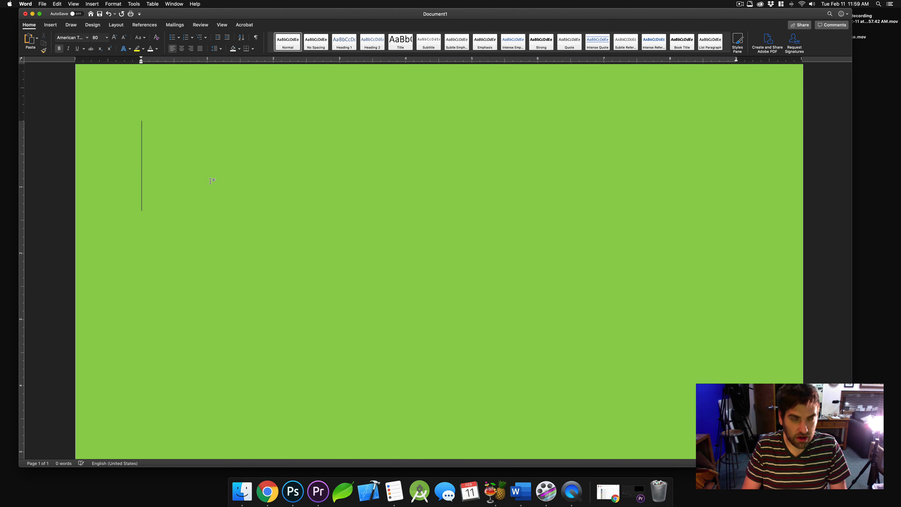
Type "Dear" on the green page as a trial and erase it again.
text(Deark)
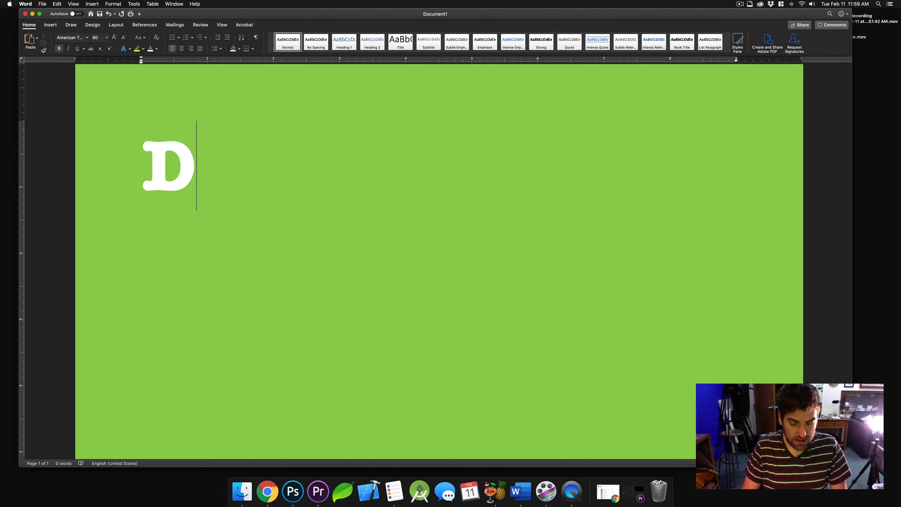
key(BackSpace)
key(BackSpace)
key(BackSpace)
key(BackSpace)
key(BackSpace)
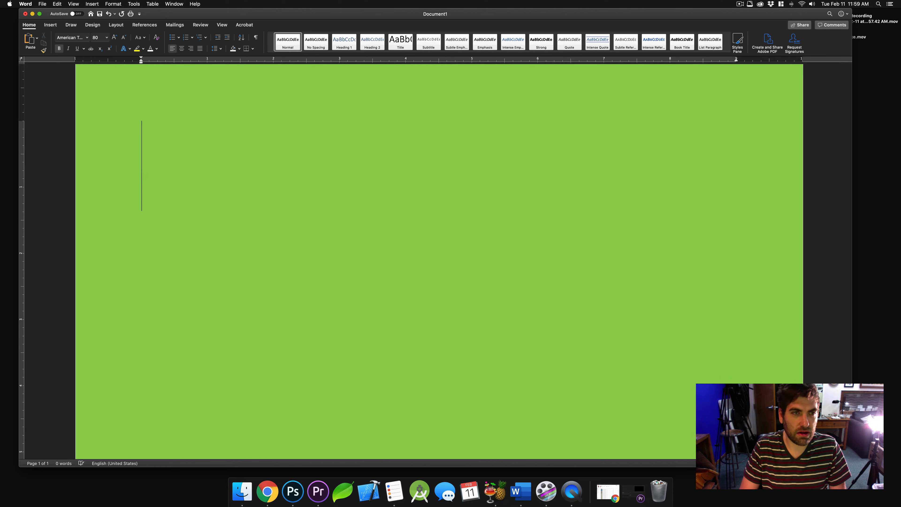
text(Dear)
key(BackSpace)
key(BackSpace)
key(BackSpace)
key(BackSpace)
key(BackSpace)
key(BackSpace)
key(BackSpace)
key(BackSpace)
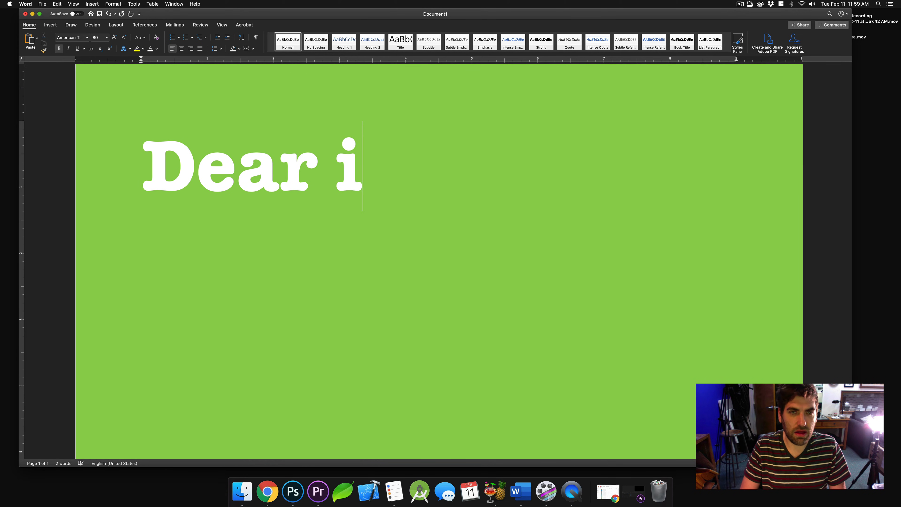
Type the "Dear" greeting with its comma on three separate lines and clear all of it from the page.
text(Dear Mike,)
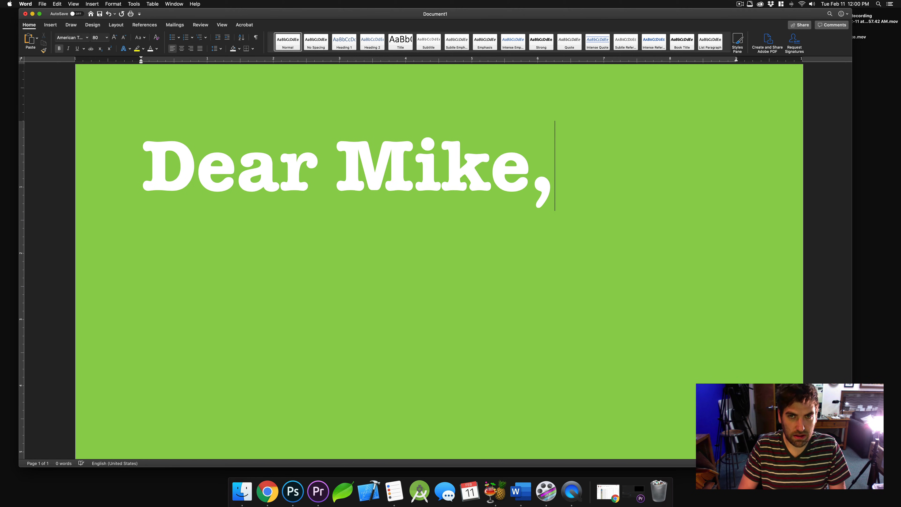
key(Return)
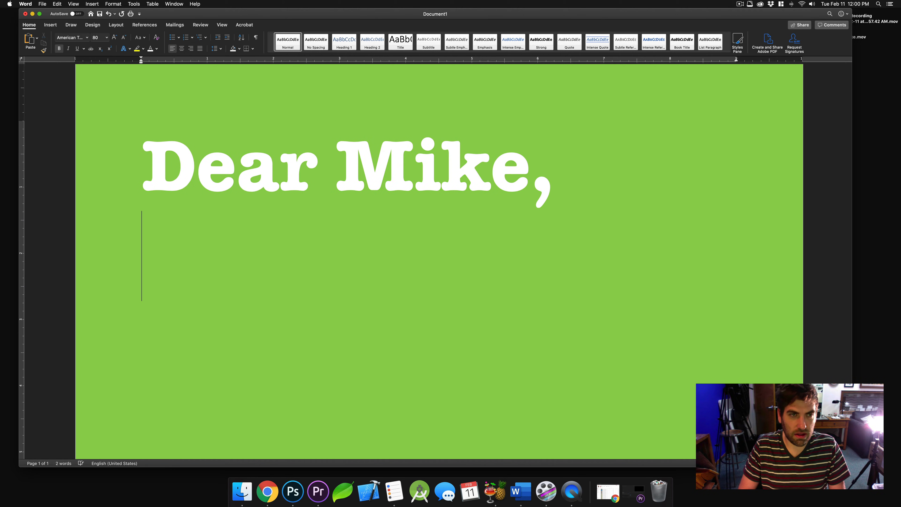
text(Dear Mike ,)
key(Return)
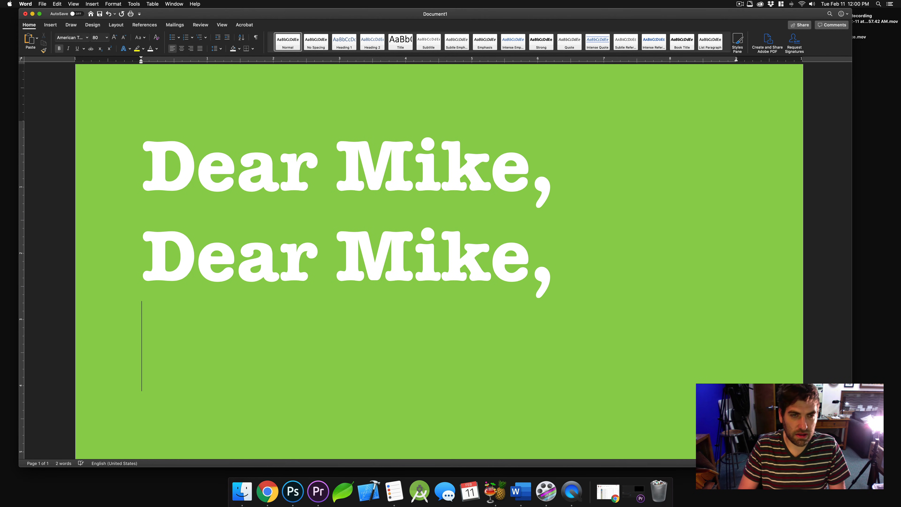
text(Dear Mike ,)
key(BackSpace)
key(BackSpace)
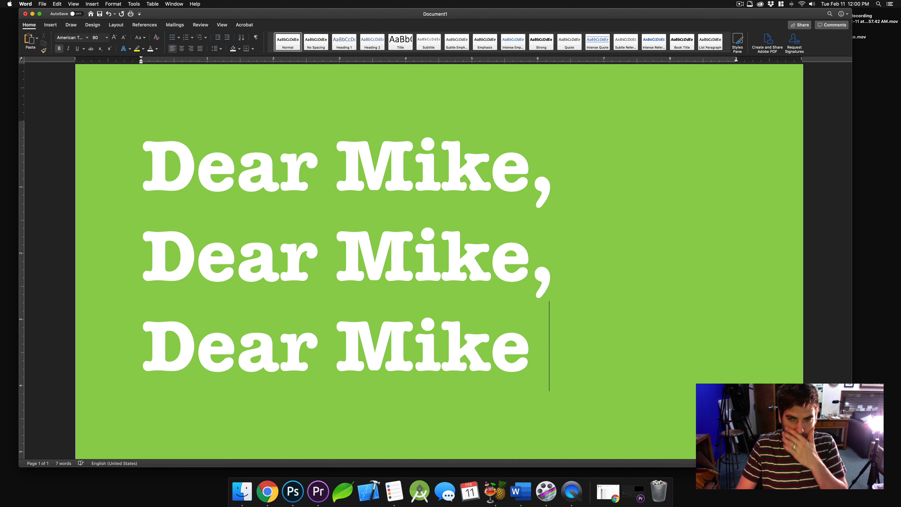
text(,)
key(super+a)
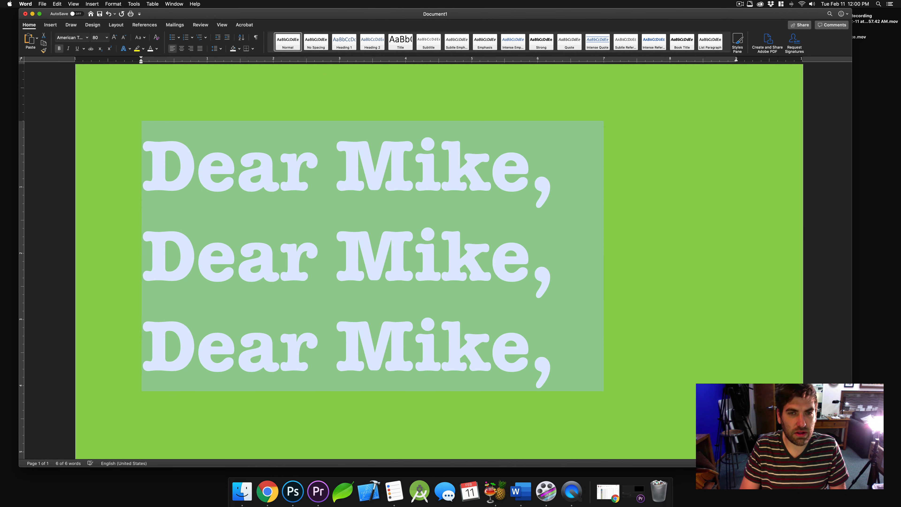
key(BackSpace)
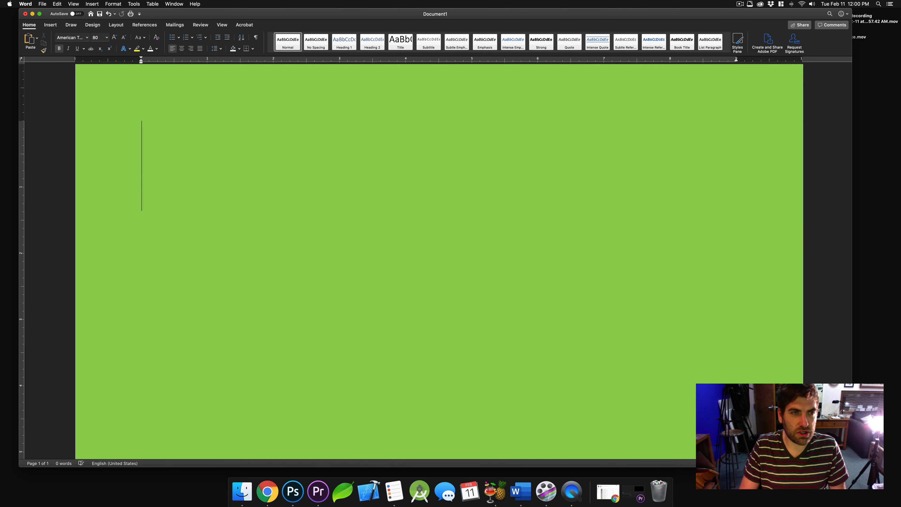
Type the "Dear" greeting once on the empty green page, ending with a comma.
text(Dea)
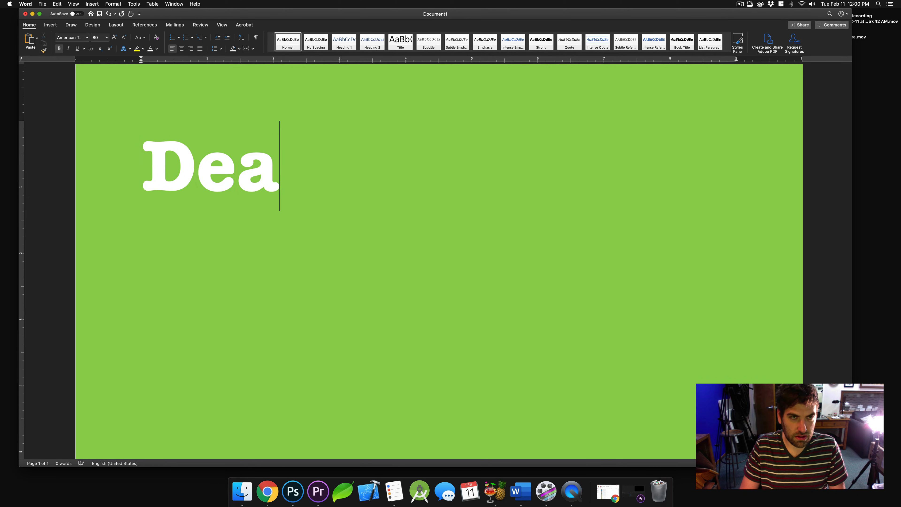
text(r Mike)
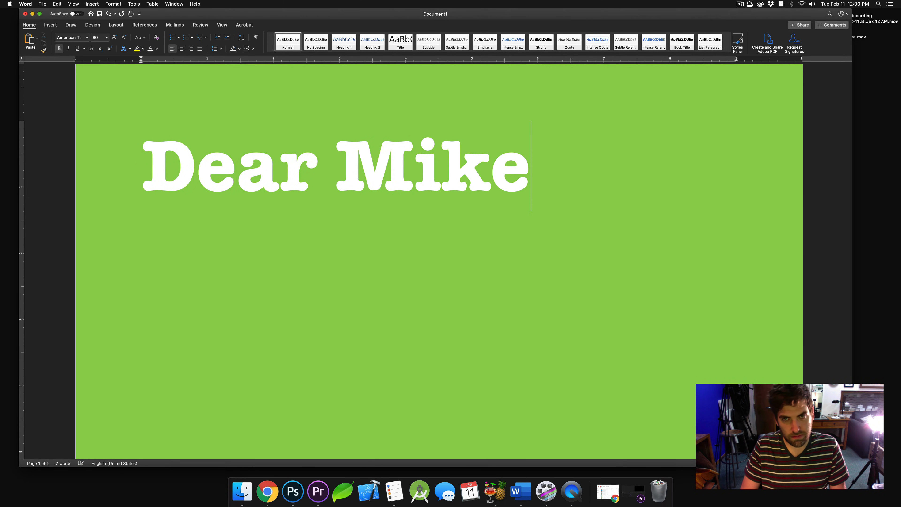
text(,)
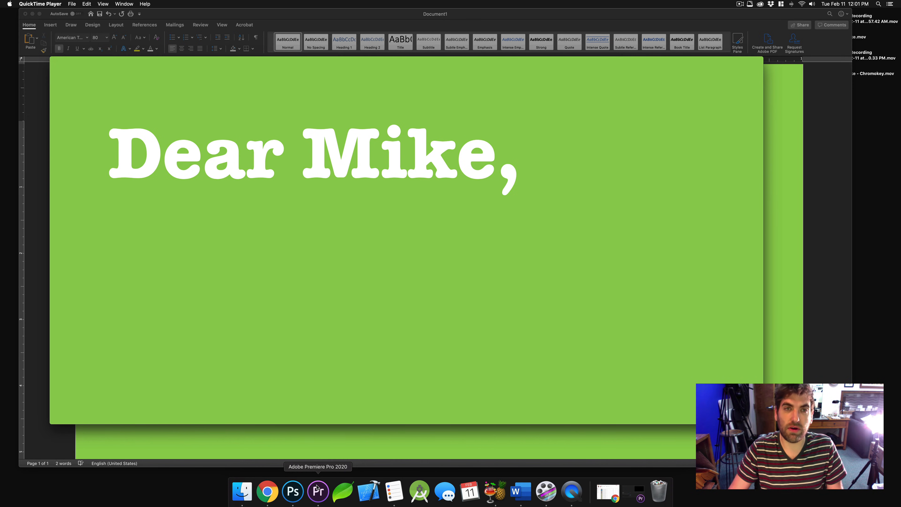
Switch to Premiere Pro and import the plain and Chromokey greeting movies from the Desktop into the project.
click(316, 490)
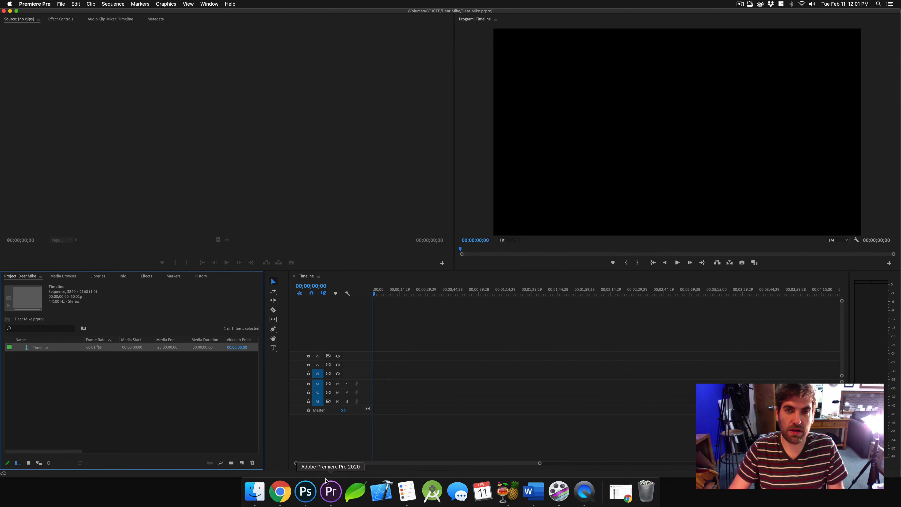
click(255, 491)
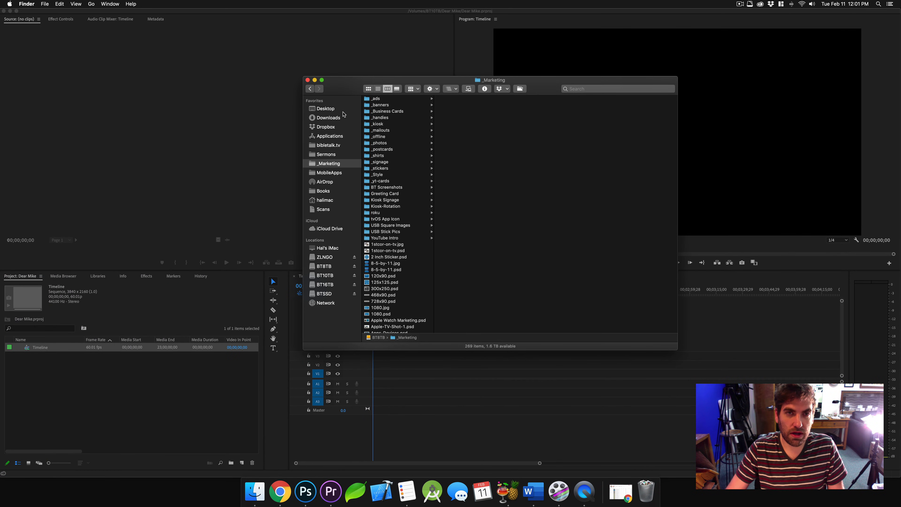
click(343, 112)
click(395, 106)
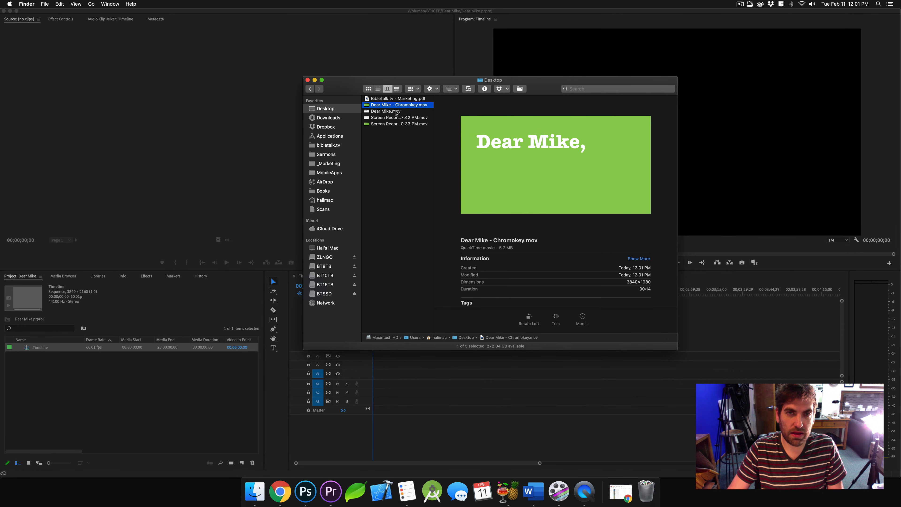
shift+click(394, 112)
drag(397, 104, 123, 399)
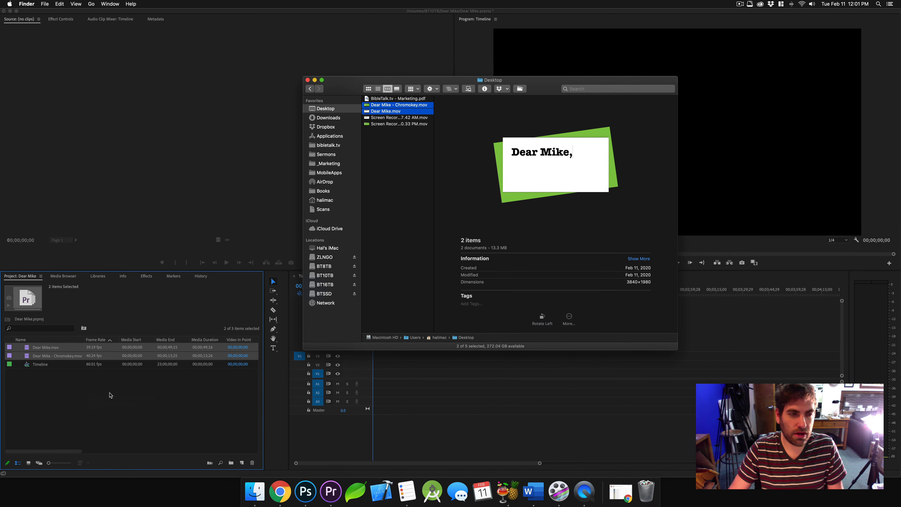
click(109, 393)
Create a white 3840 × 2160 color matte named White Matte and lay it on V1 from the sequence start to about 2 minutes 7 seconds.
click(242, 463)
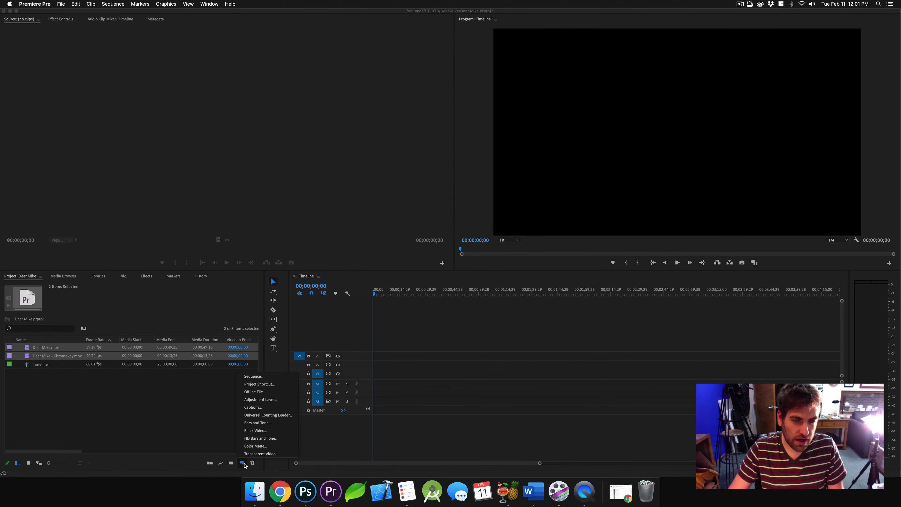
click(261, 445)
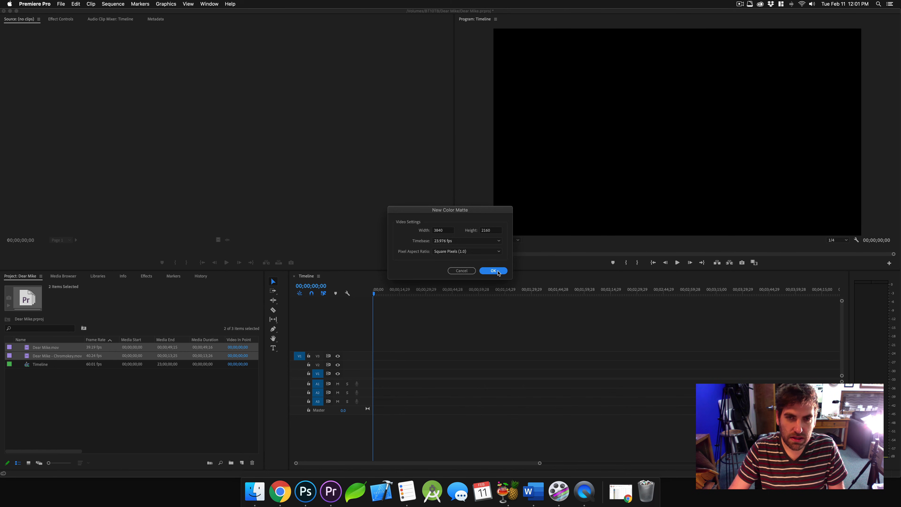
click(493, 271)
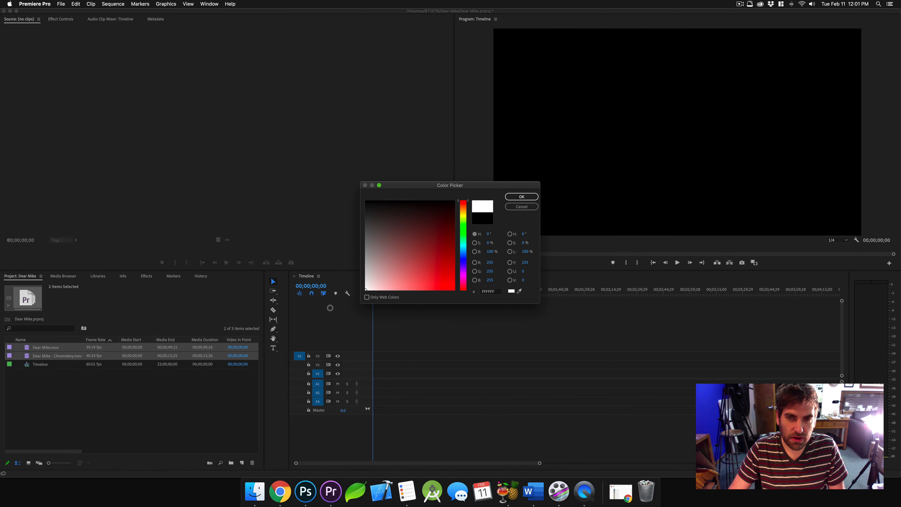
click(527, 195)
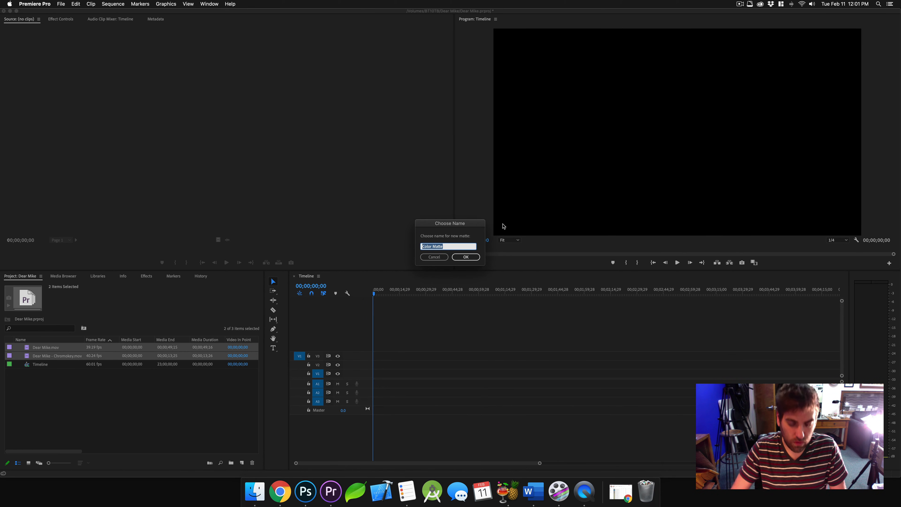
text(White)
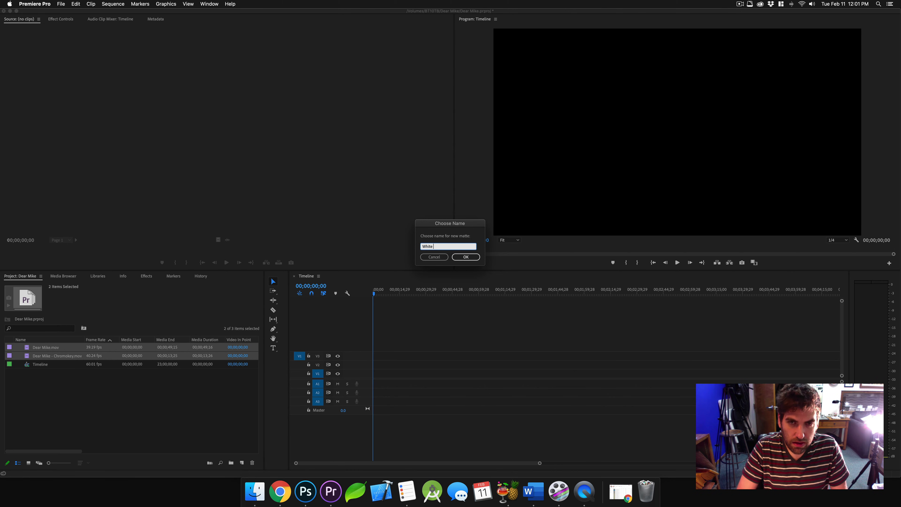
text( Matte)
key(Return)
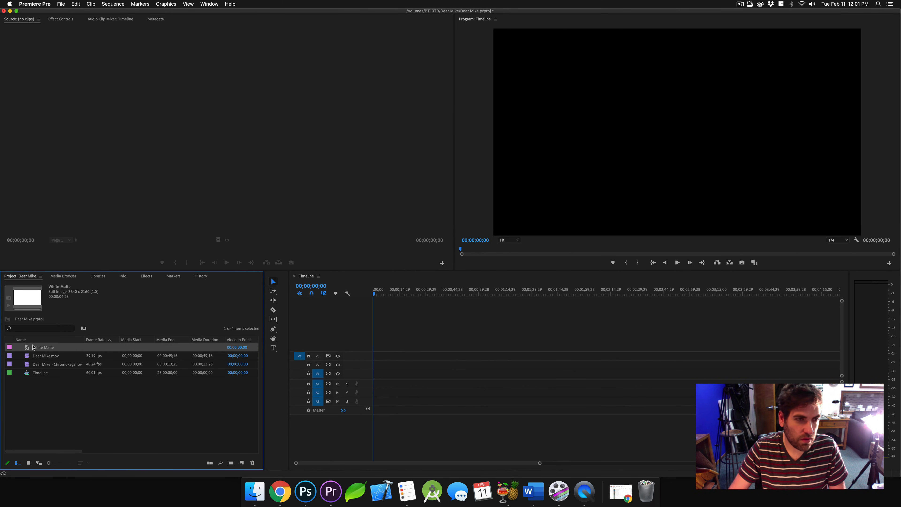
drag(33, 347, 597, 373)
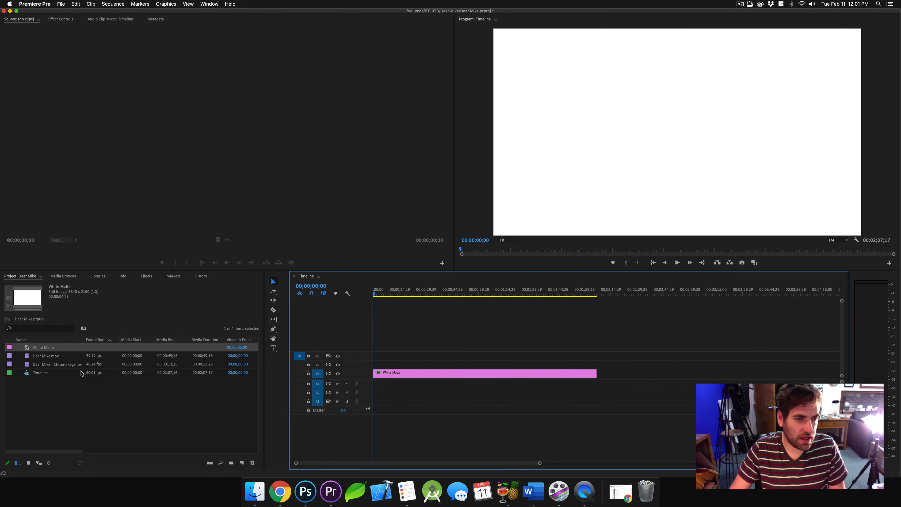
Open the plain greeting movie as source and mark the second line's typing from about 00;00;10;07 to 00;00;13;07.
double_click(27, 356)
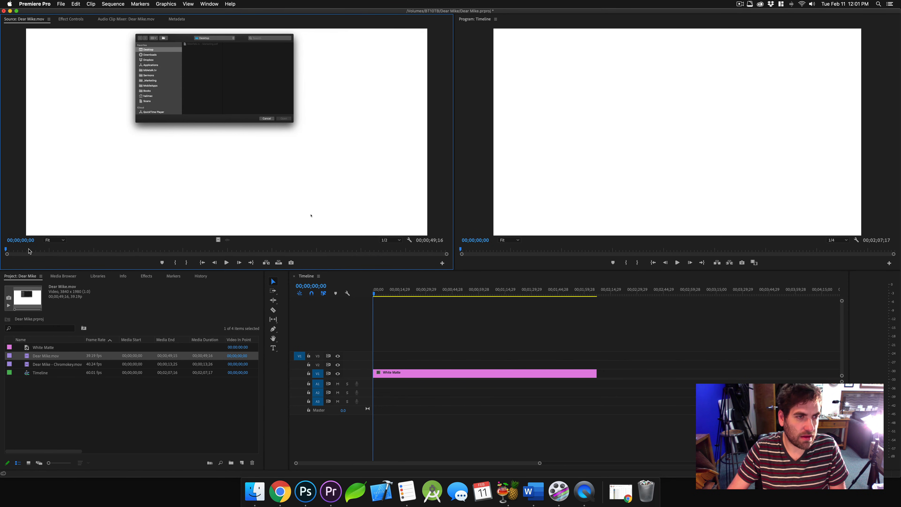
drag(22, 248, 98, 251)
key(i)
key(i)
key(space)
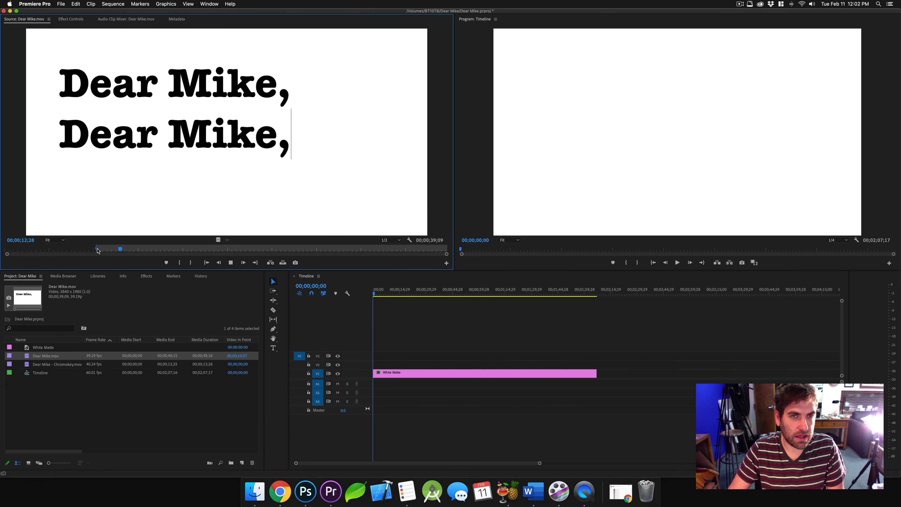
key(space)
key(o)
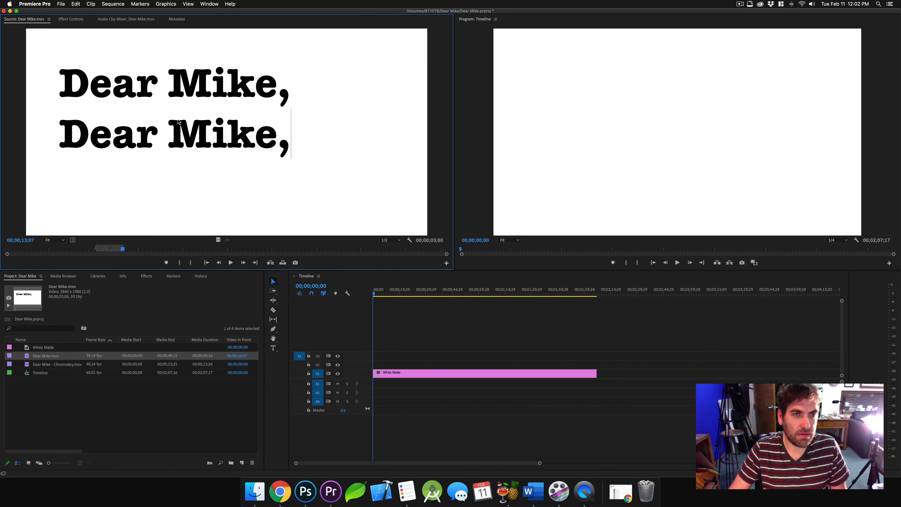
Place only the video of the marked greeting section on V2 at the start of the sequence, above the white matte.
drag(219, 240, 387, 365)
key(equal)
key(equal)
key(equal)
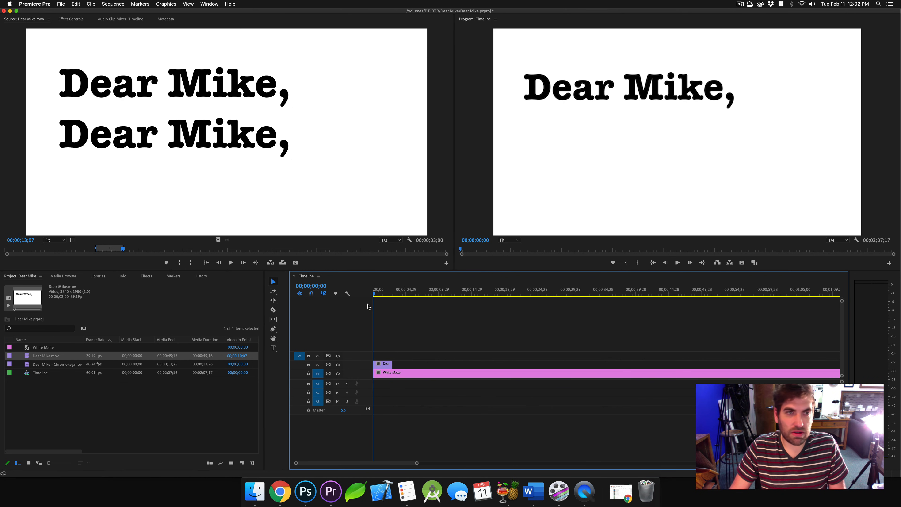
Apply the Crop effect to the greeting clip on V2, cropping 38% from the top and 31% from the bottom.
drag(374, 294, 382, 296)
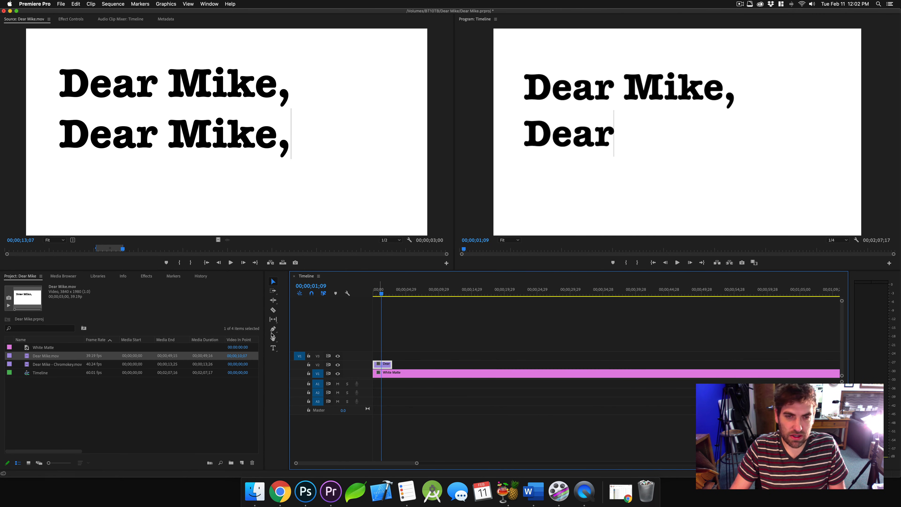
click(145, 276)
click(40, 285)
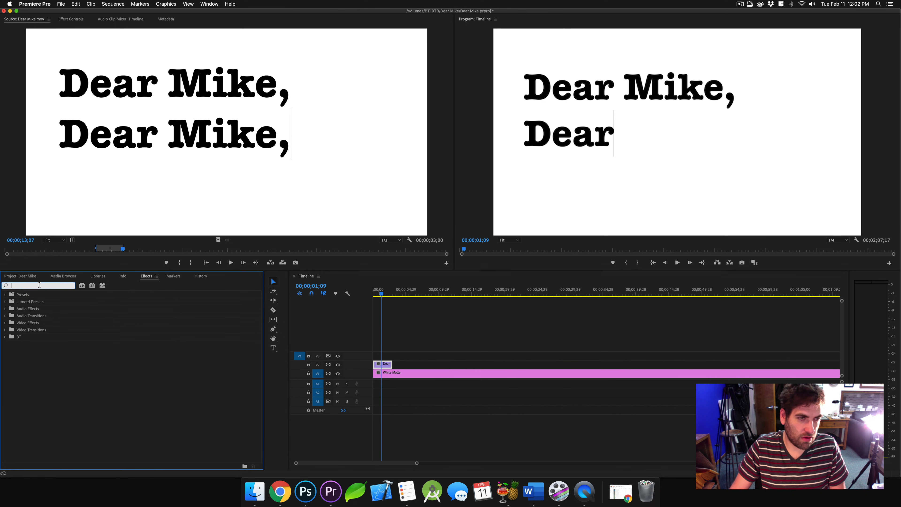
text(crop)
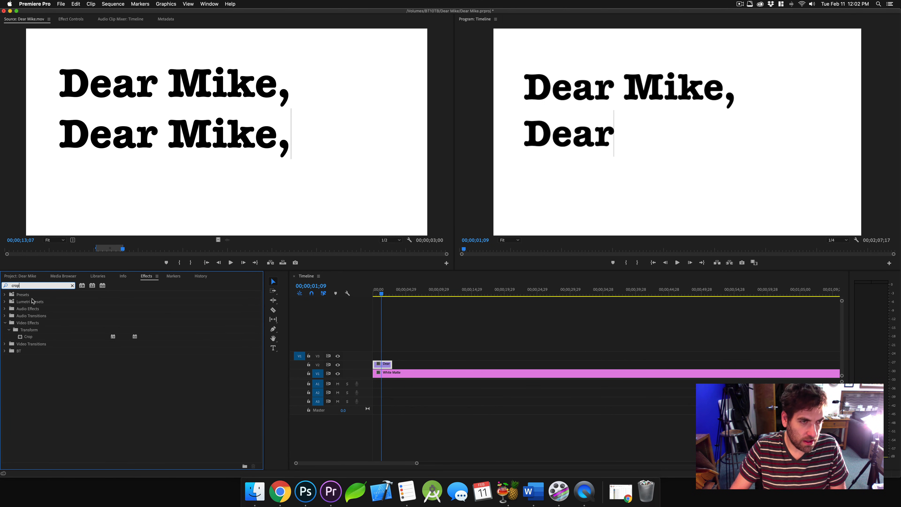
drag(32, 342, 385, 364)
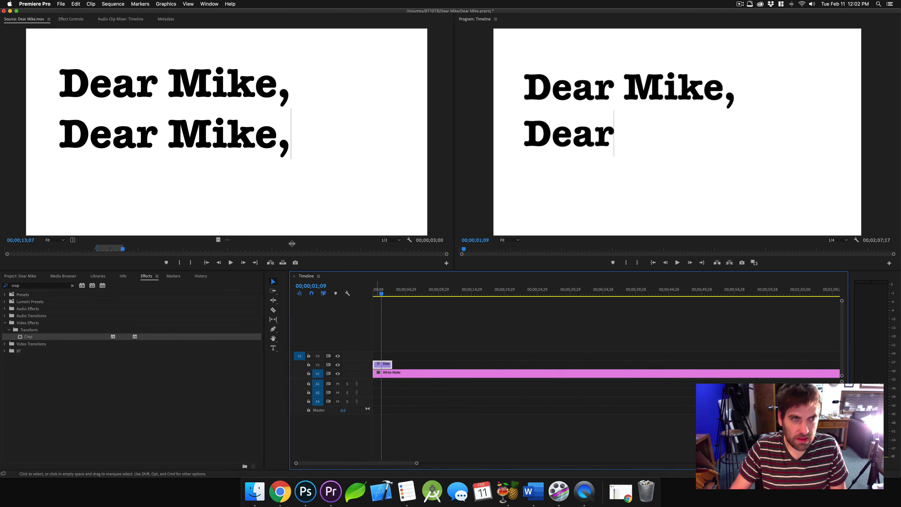
click(75, 20)
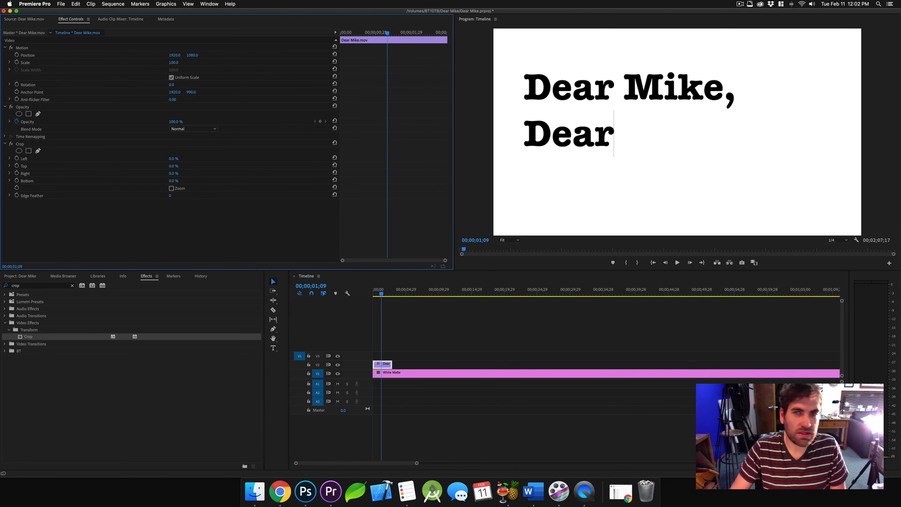
drag(174, 166, 184, 182)
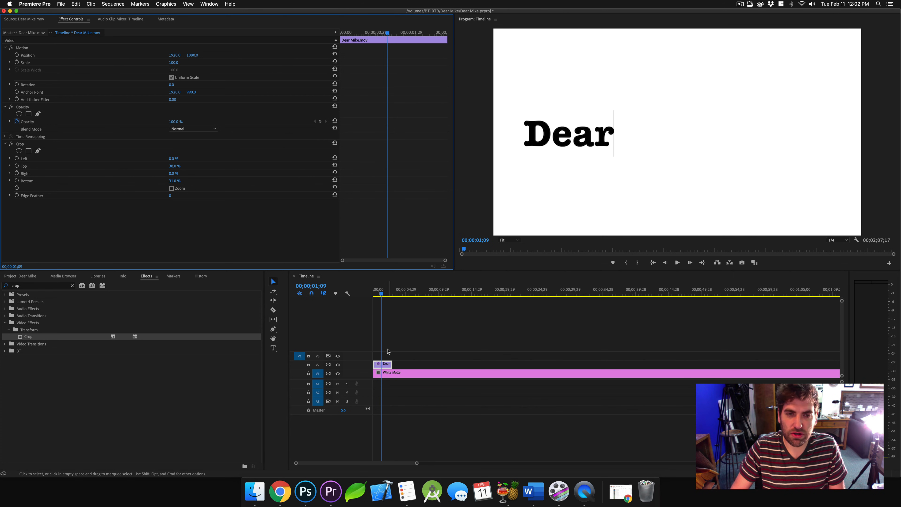
Move the cropped greeting clip to position about 2365, 950 and play the sequence from its start.
click(388, 364)
mouse_move(172, 55)
mouse_down()
mouse_move(193, 56)
mouse_move(178, 56)
mouse_up()
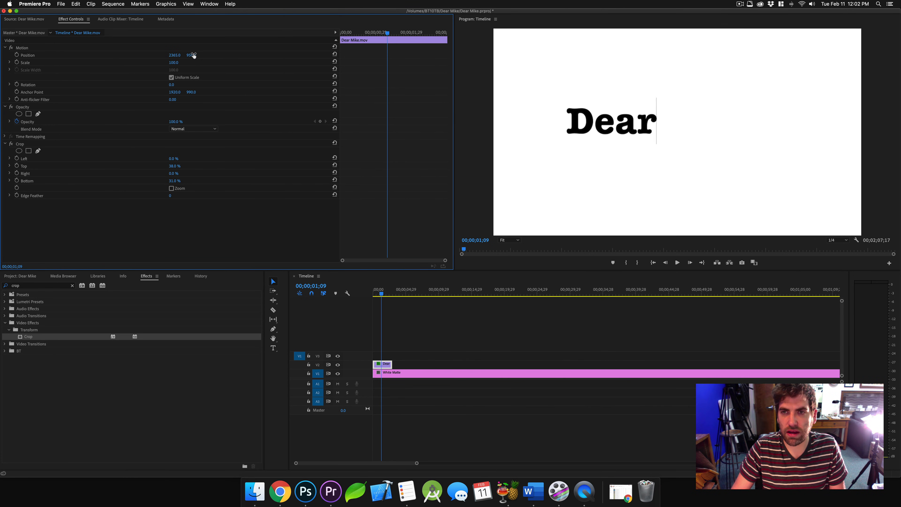
drag(380, 294, 303, 295)
key(space)
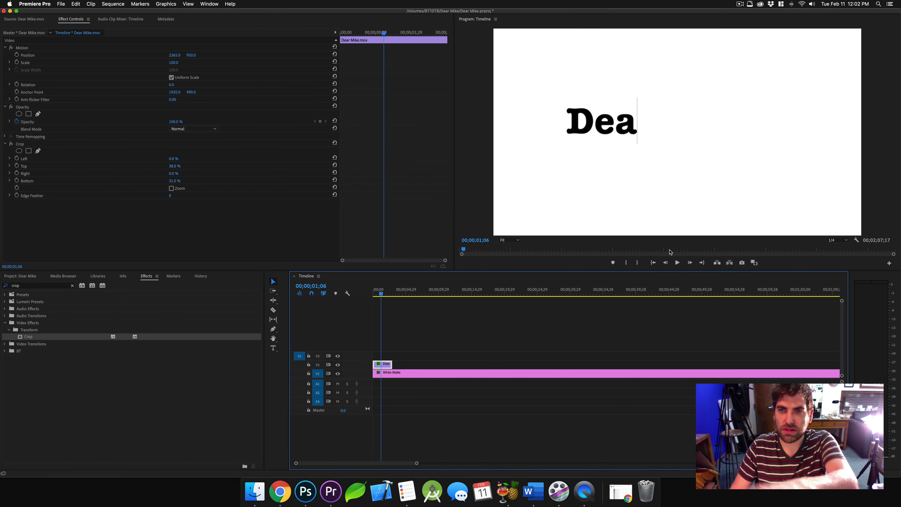
Set the Program monitor's playback resolution to Full and play the typing effect from the sequence start.
click(459, 342)
click(836, 241)
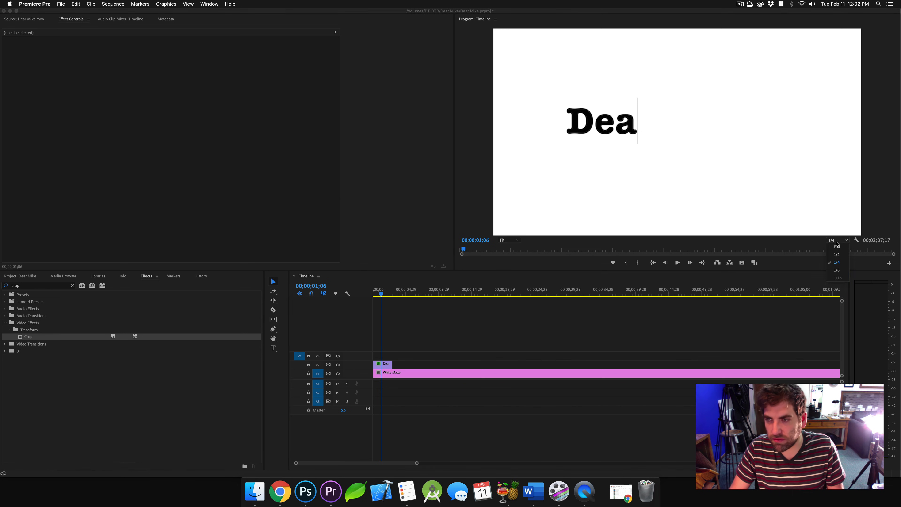
click(837, 246)
drag(381, 294, 334, 297)
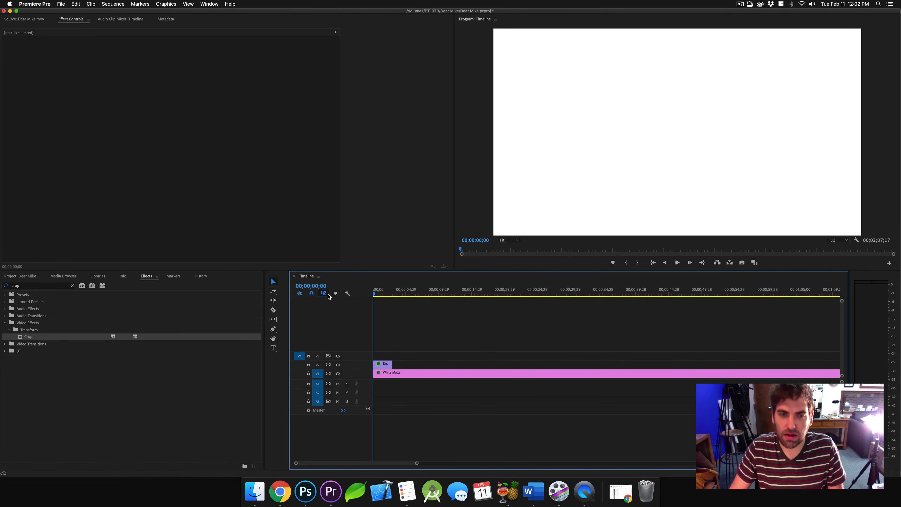
key(space)
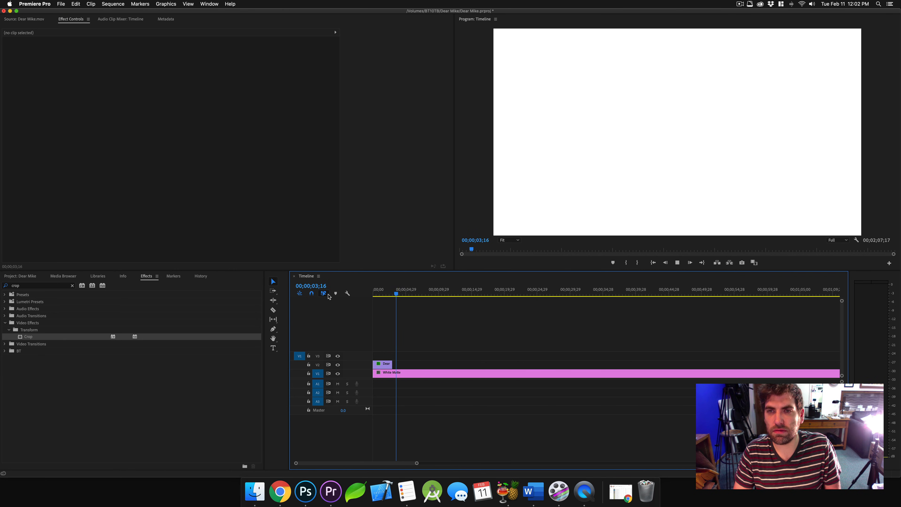
key(space)
Extend the end of the greeting clip on V2 to about 4.5 seconds and play the sequence from the start.
scroll(388, 354, up, 4)
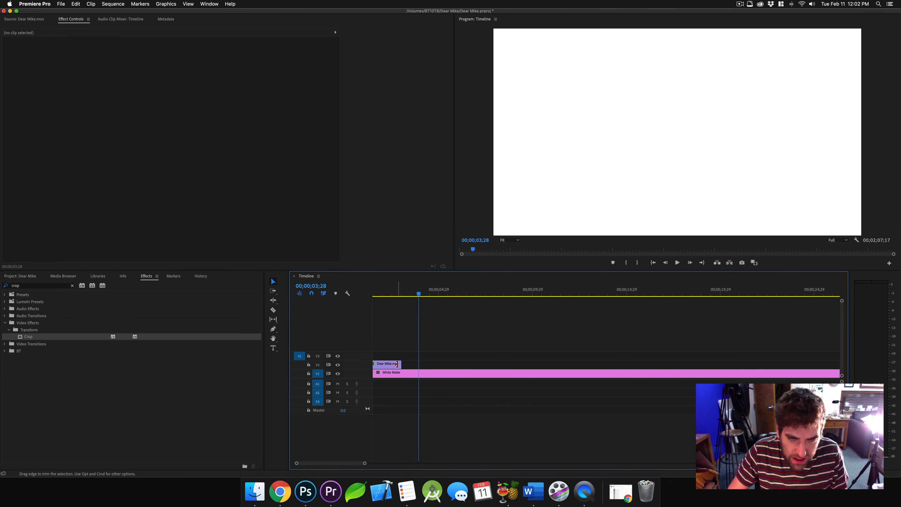
drag(398, 364, 428, 364)
drag(419, 294, 254, 299)
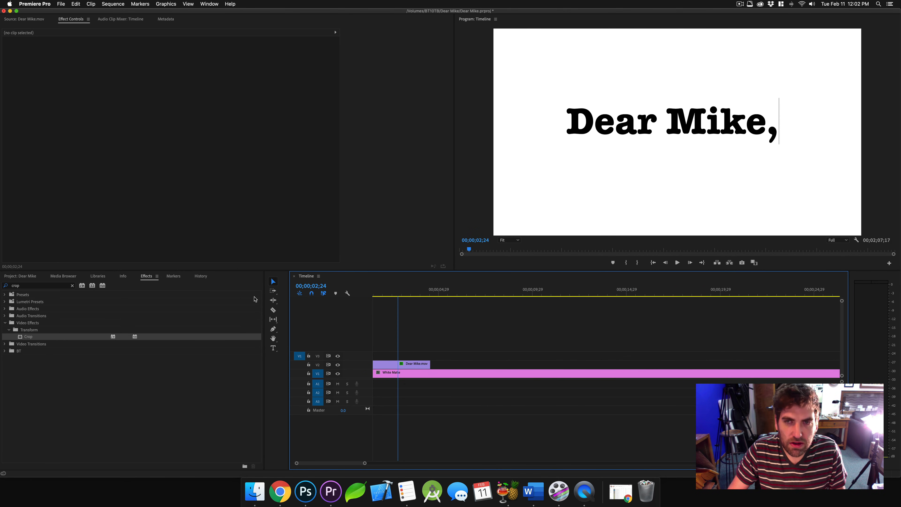
key(Home)
key(space)
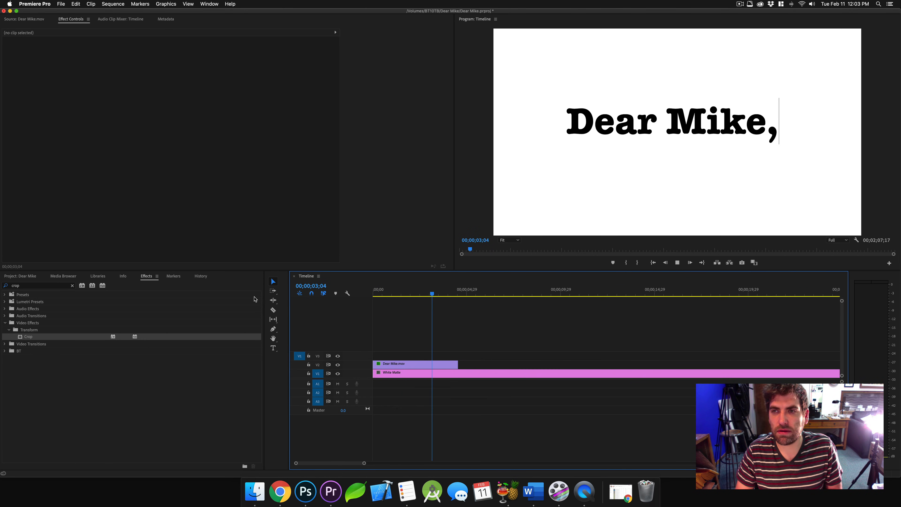
key(space)
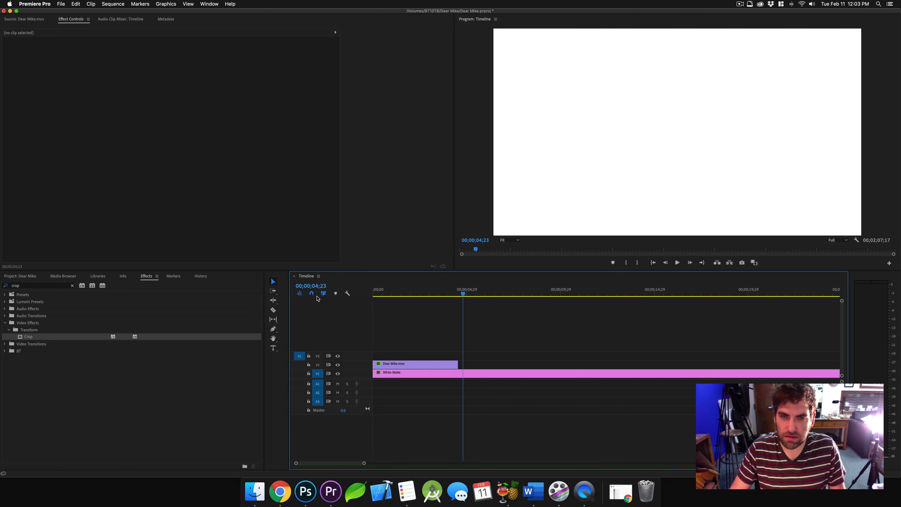
Save the project, and delete the greeting clip and the white matte from the timeline.
key(super+s)
drag(463, 294, 418, 295)
key(super+s)
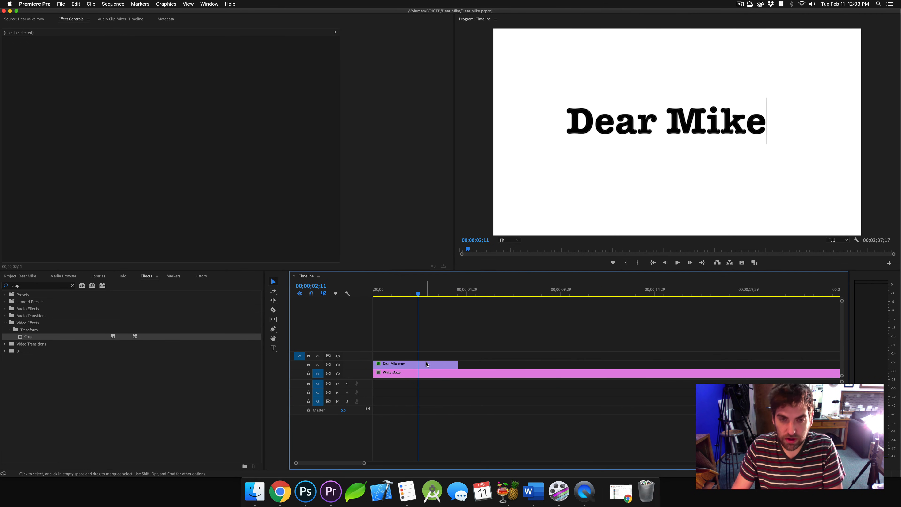
click(427, 364)
key(Delete)
click(430, 373)
key(Delete)
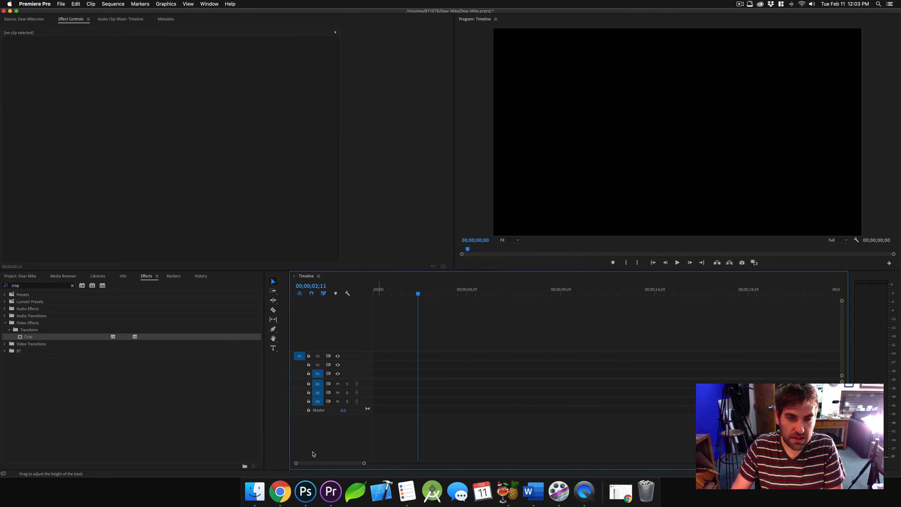
Switch to Finder, open the End Times folder on the BT10TB drive, and try to import Shot.MOV into the Premiere Pro project.
click(258, 489)
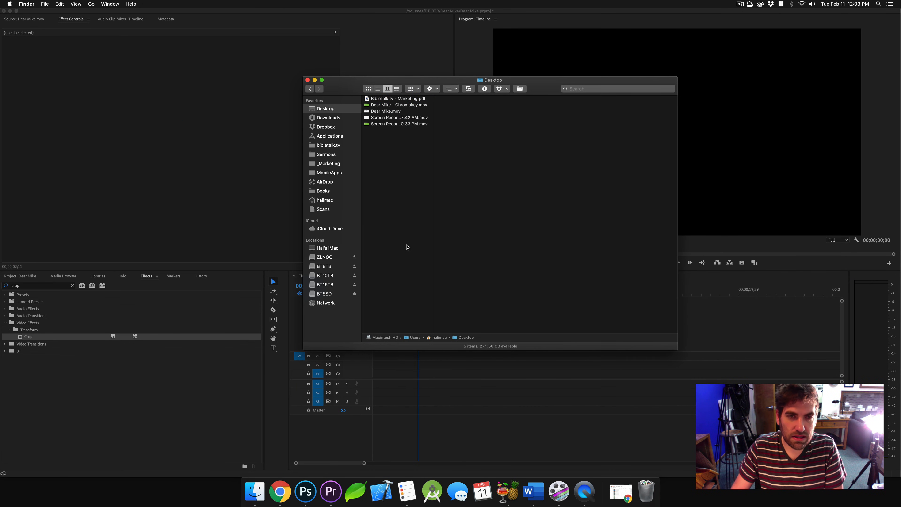
click(334, 257)
click(333, 275)
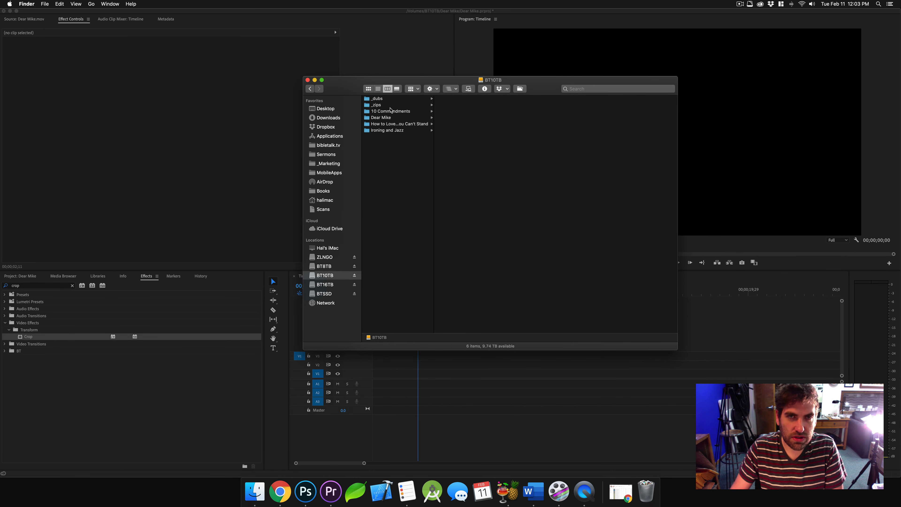
click(392, 118)
click(466, 113)
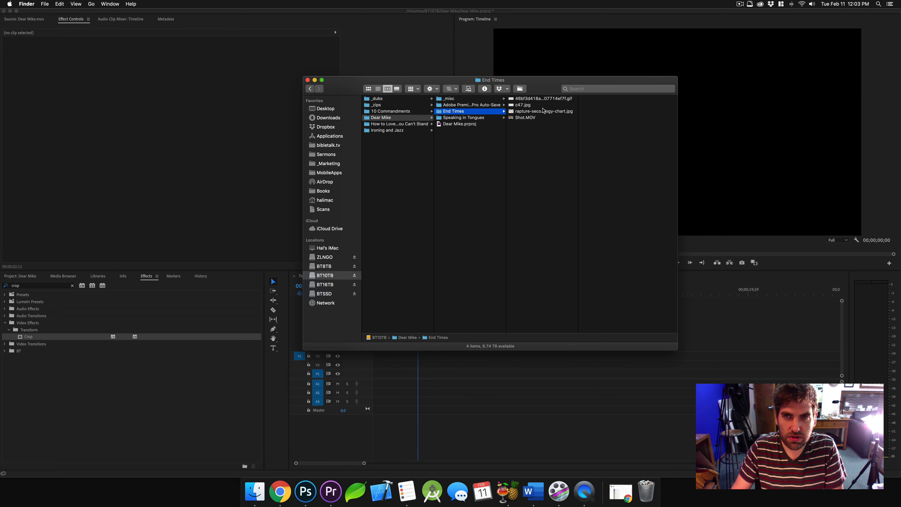
drag(528, 117, 51, 334)
click(24, 276)
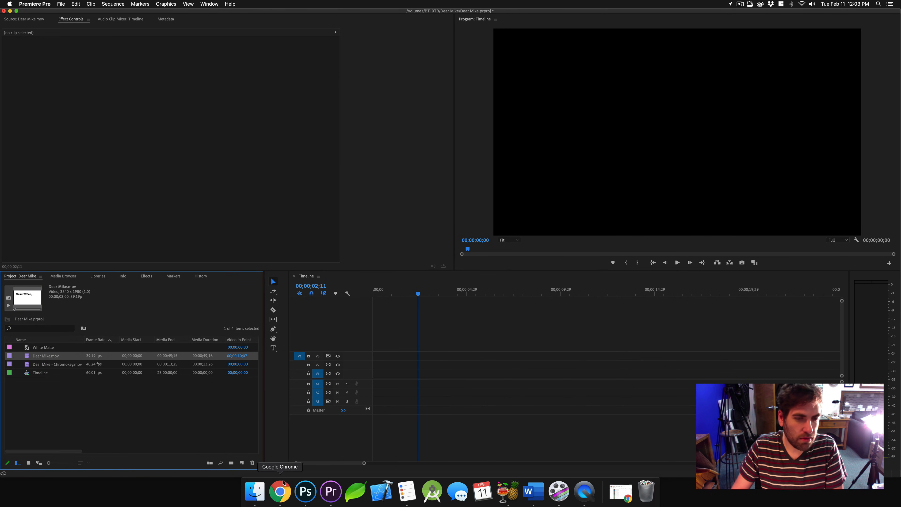
Import Shot.MOV from the open Finder folder into the project and place it at the sequence start on V1 with its audio.
click(255, 490)
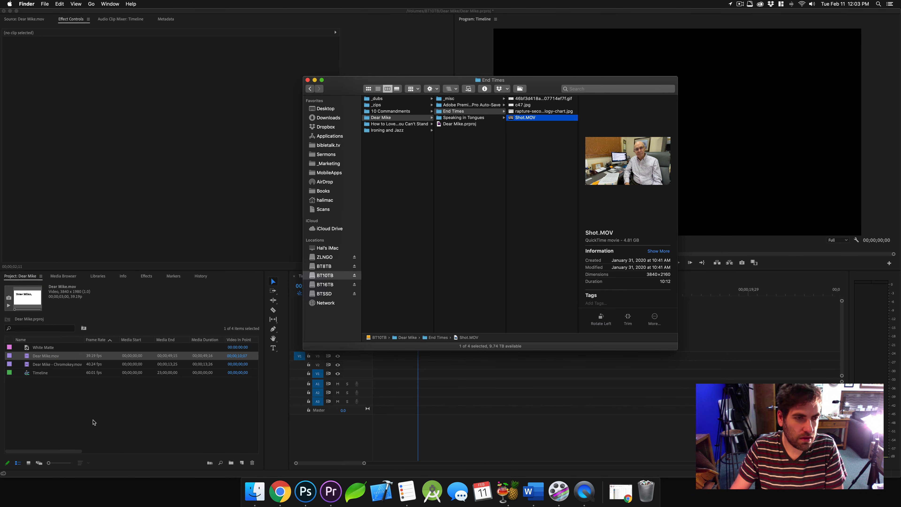
click(37, 391)
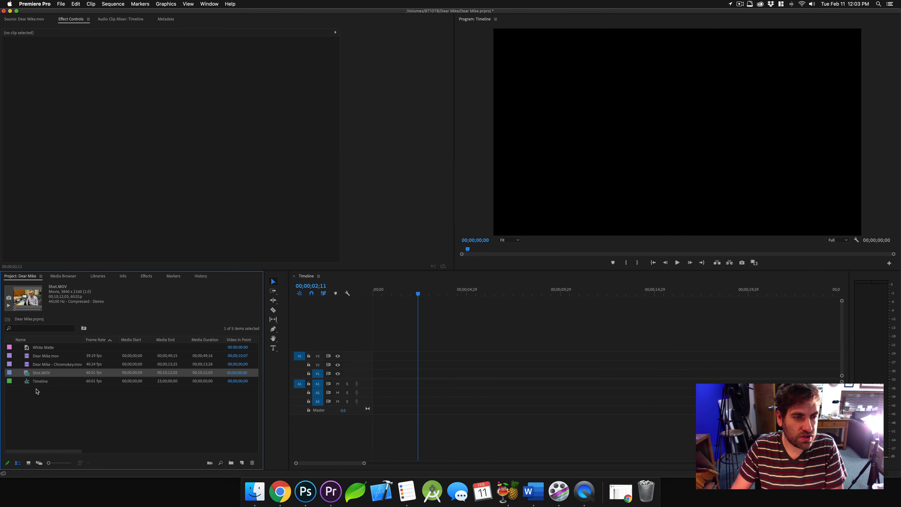
drag(26, 376, 371, 376)
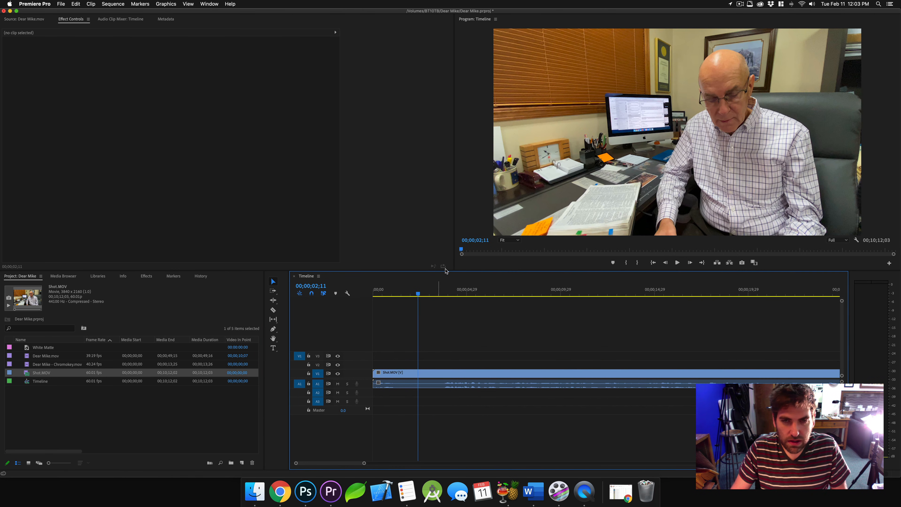
Move the sequence playhead to 00;00;04;08, and open the green Chromokey greeting recording in the source monitor to review its typing.
drag(418, 294, 453, 293)
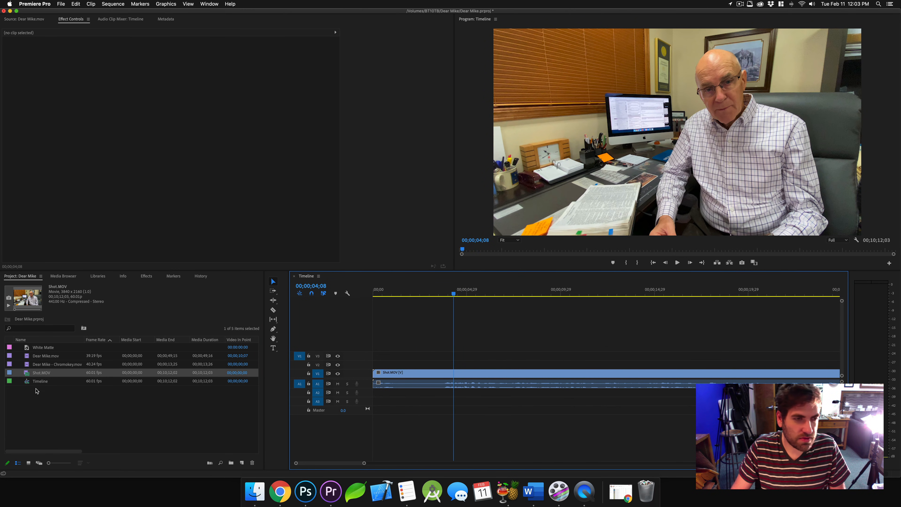
double_click(26, 365)
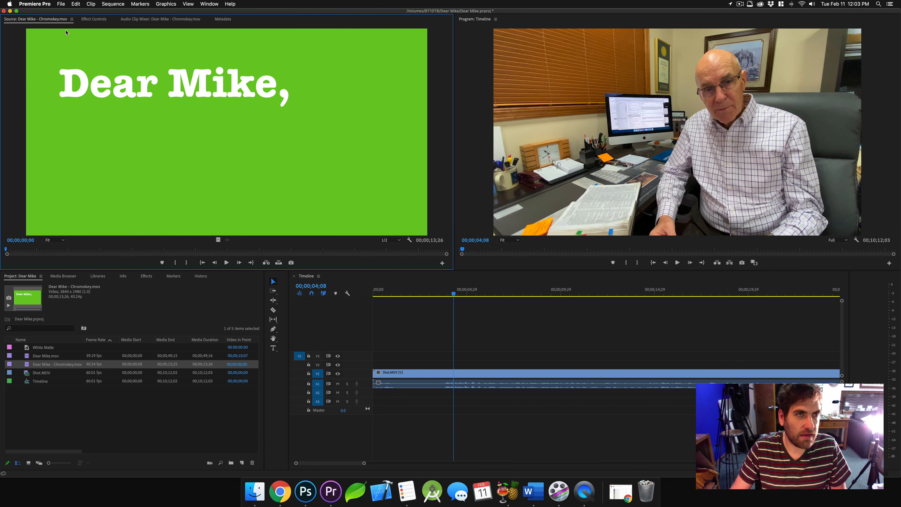
click(89, 20)
click(55, 22)
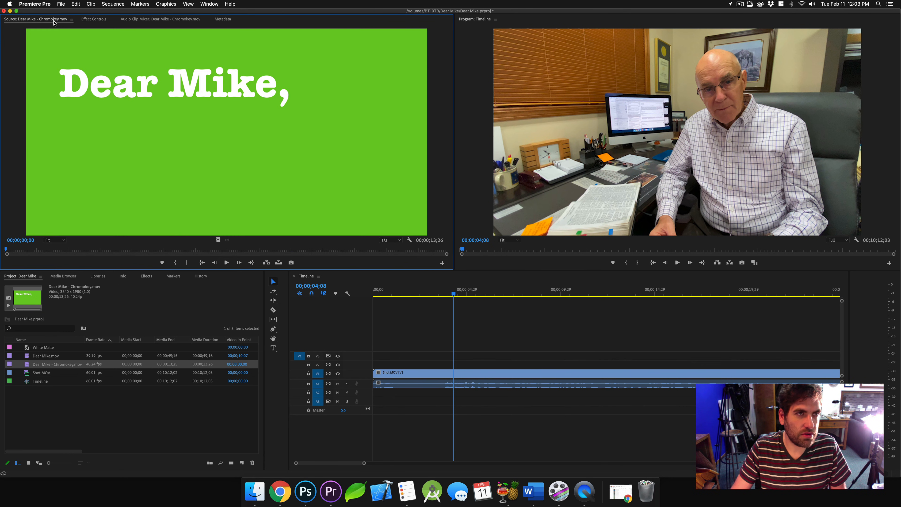
drag(39, 249, 127, 247)
drag(209, 246, 23, 248)
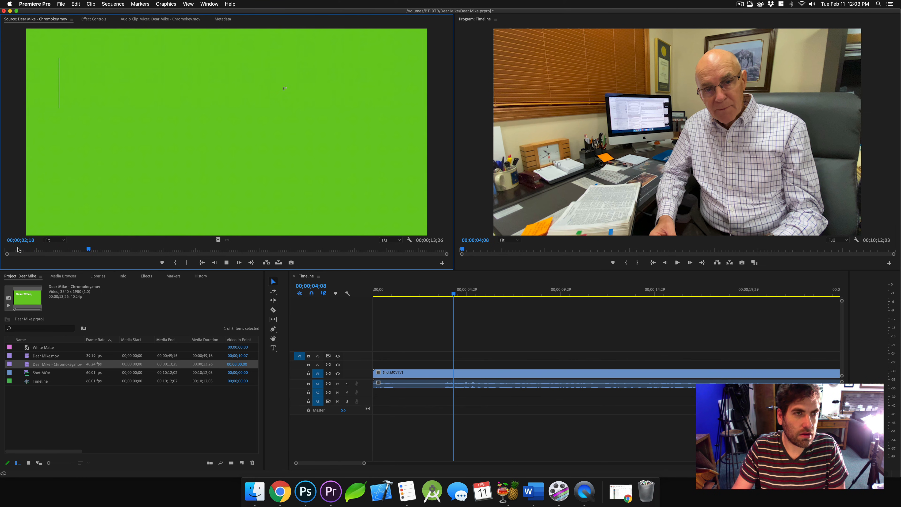
Mark the Chromokey recording from about 00;00;05;04 to 00;00;12;25 and place its video on V3 at the playhead.
key(i)
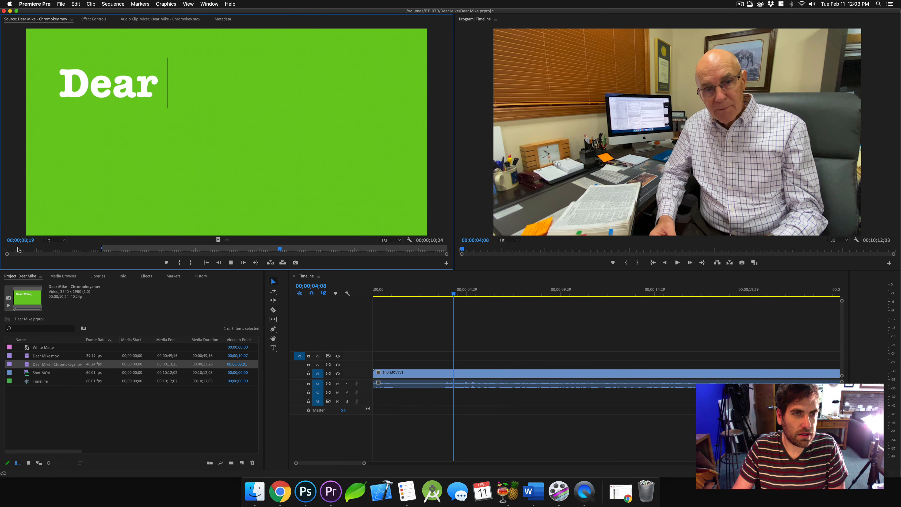
click(155, 249)
key(i)
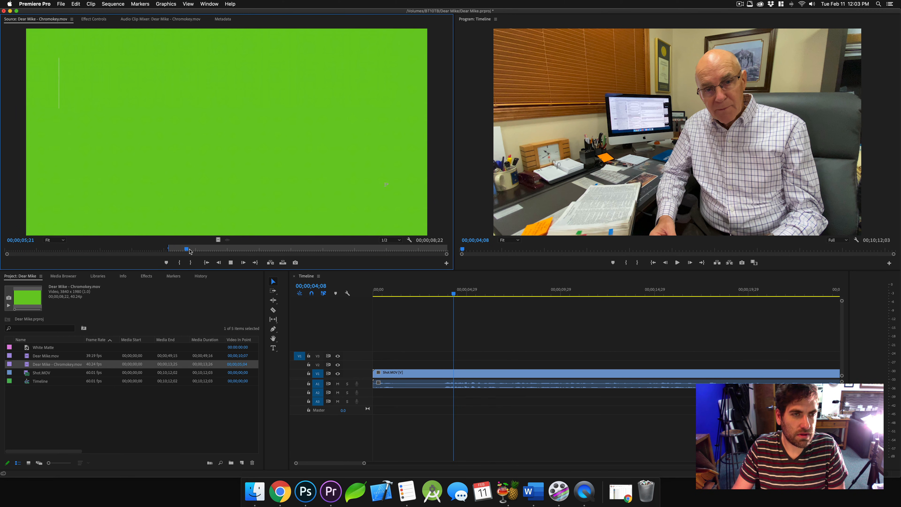
drag(190, 252, 413, 250)
key(o)
key(o)
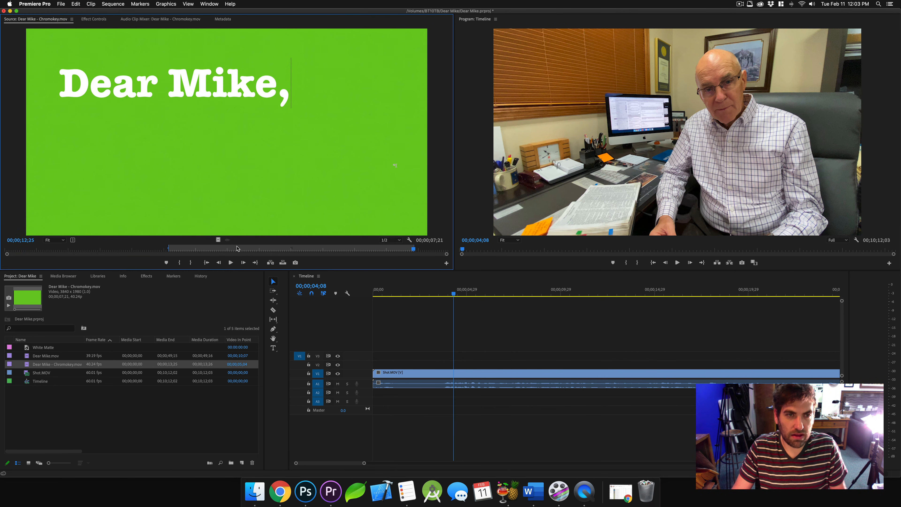
drag(218, 240, 456, 356)
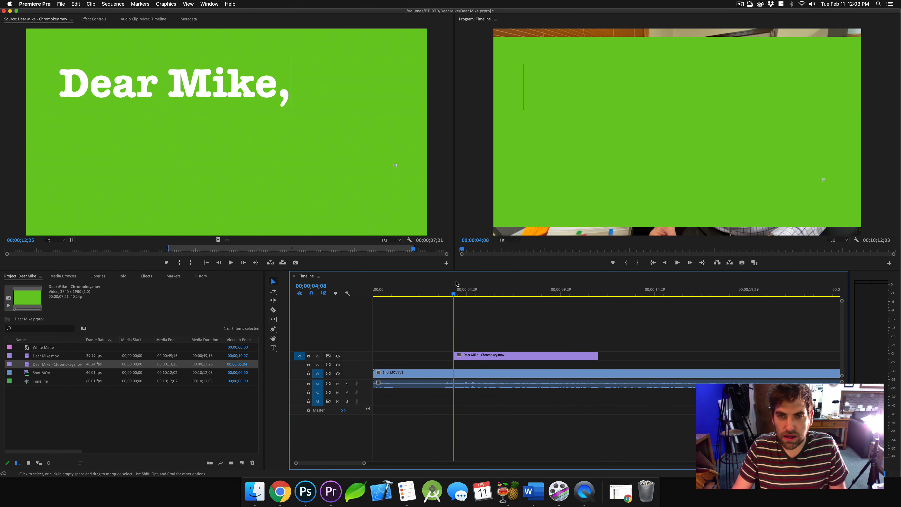
key(space)
Search the effects for "key", apply Ultra Key to the Chromokey clip on V3, and show its effect settings.
click(505, 356)
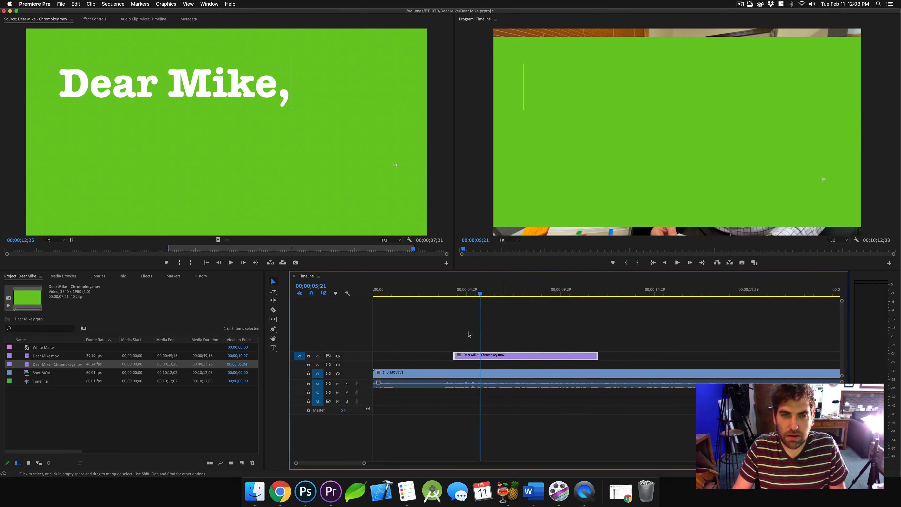
click(149, 277)
click(44, 286)
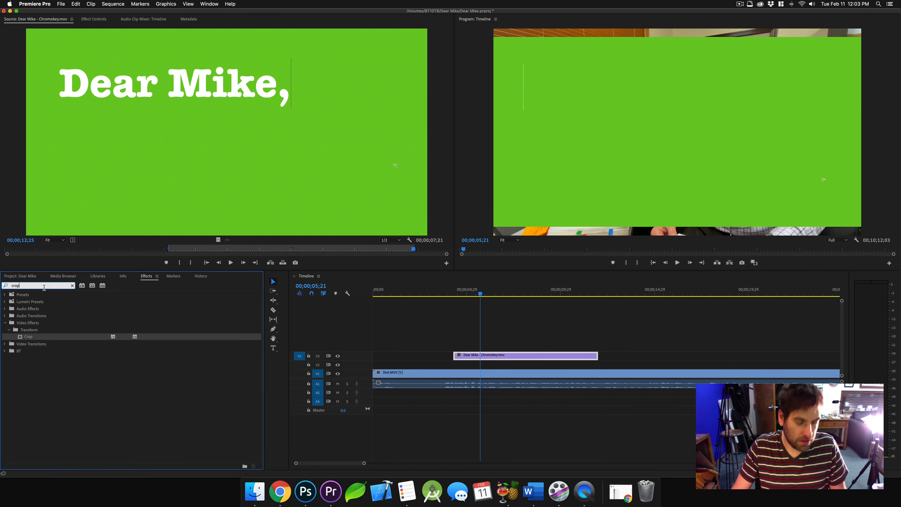
text(key)
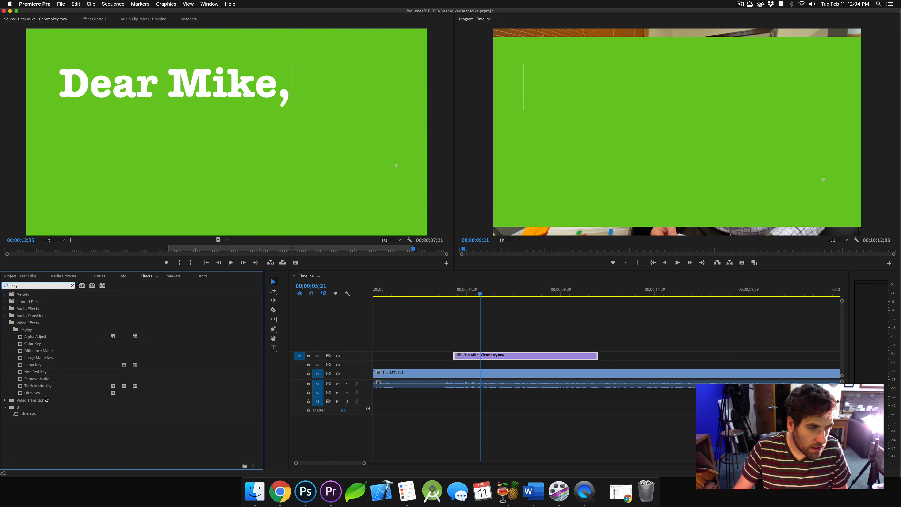
drag(34, 395, 502, 353)
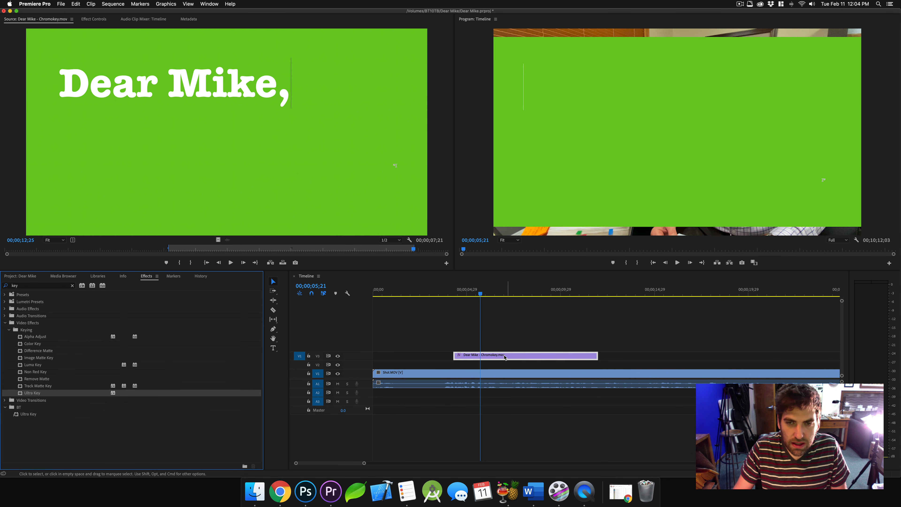
click(93, 19)
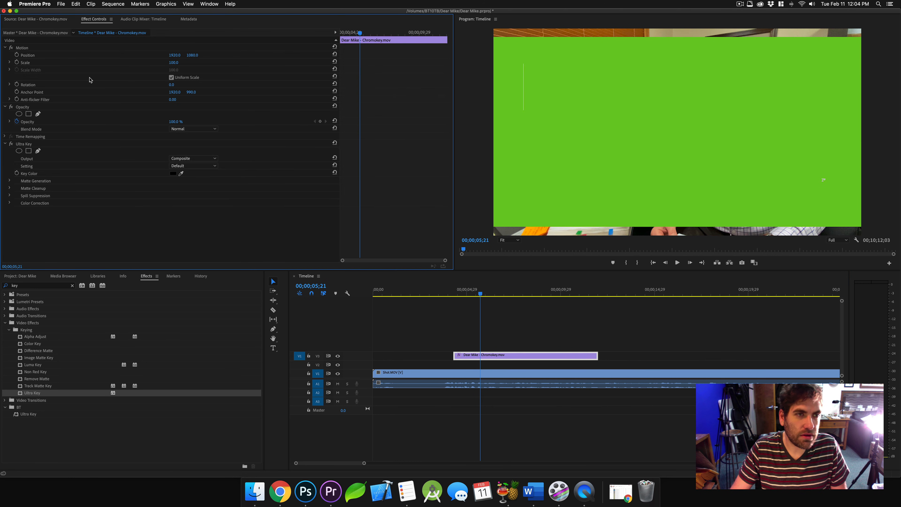
Start sampling the key color, grant Adobe Premiere Pro 2020 screen recording permission in System Preferences, and quit Premiere Pro.
click(181, 173)
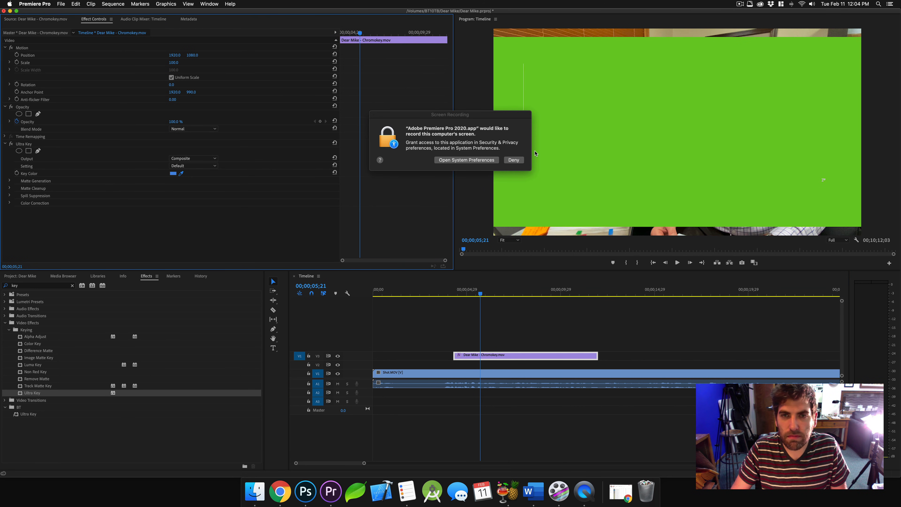
click(471, 162)
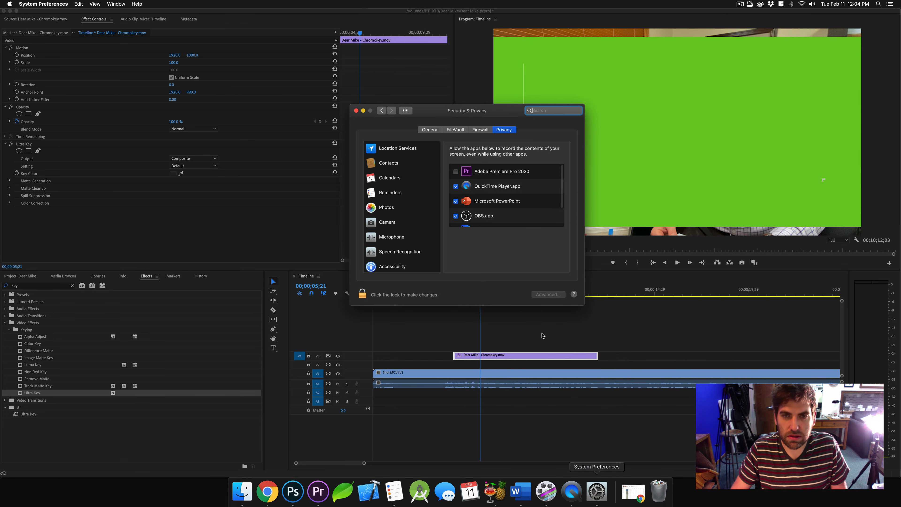
click(456, 172)
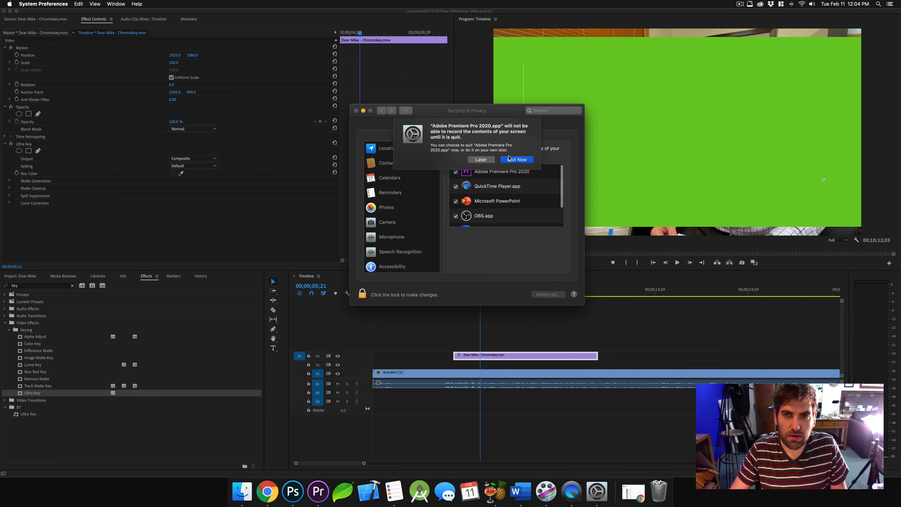
click(512, 160)
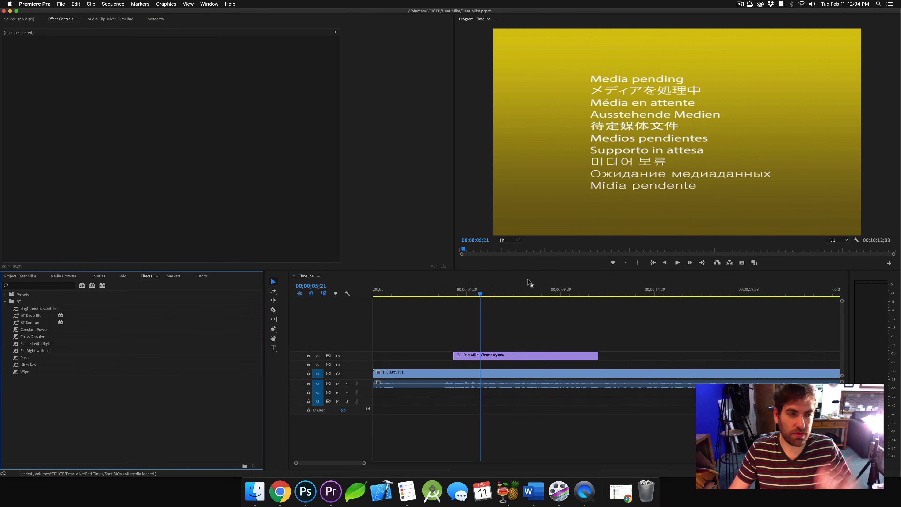
Select the Chromokey clip on V3 in the reopened project and sample its green background as the Ultra Key color.
click(29, 275)
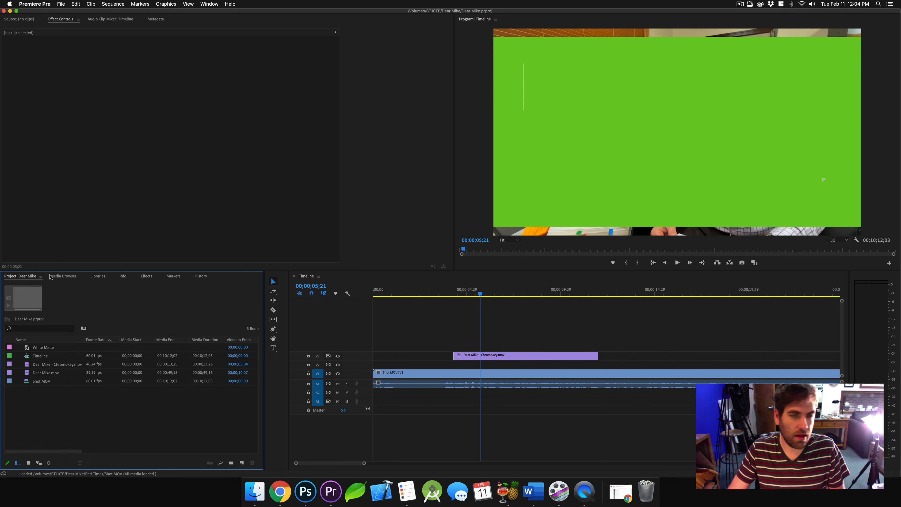
click(508, 357)
click(320, 172)
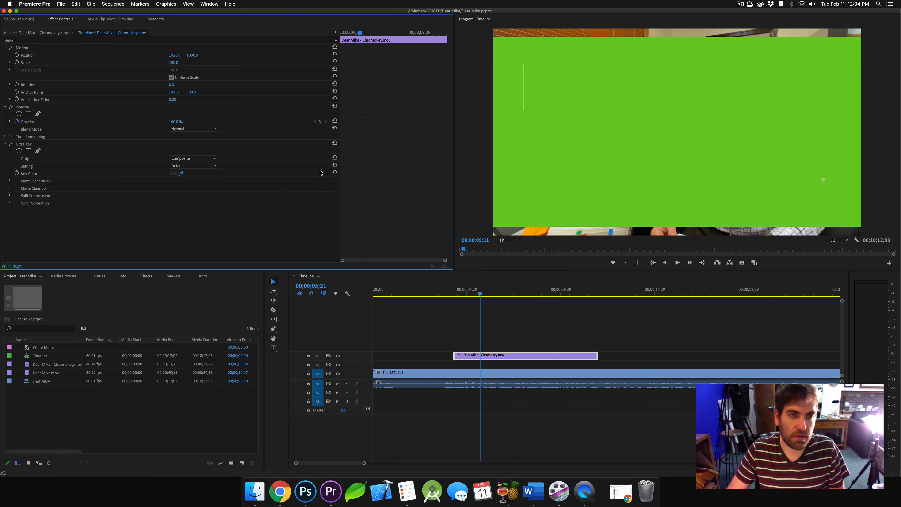
click(626, 166)
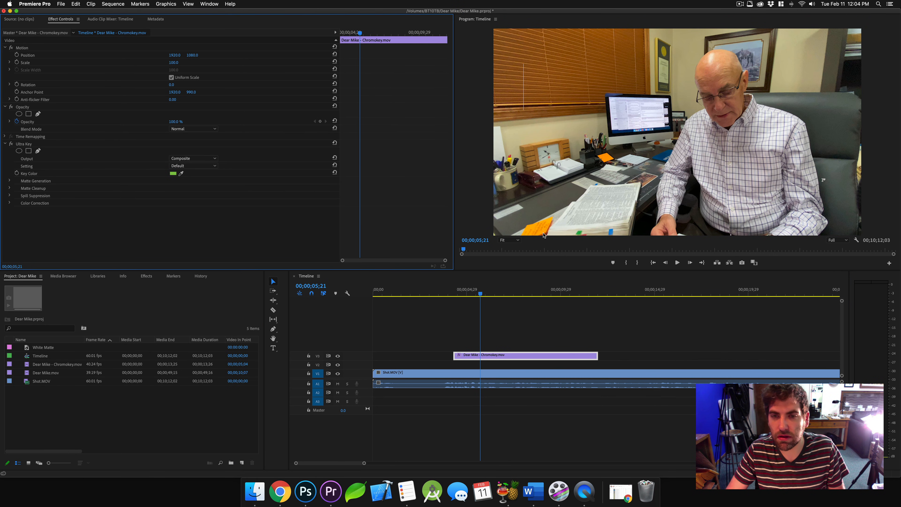
Play the sequence from about 00;00;05;21 to check the keyed greeting over the video.
click(481, 294)
key(space)
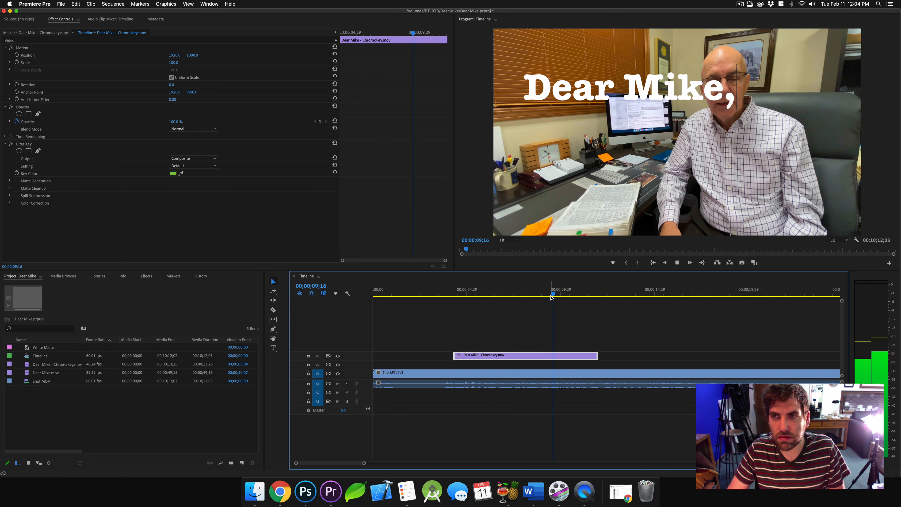
key(space)
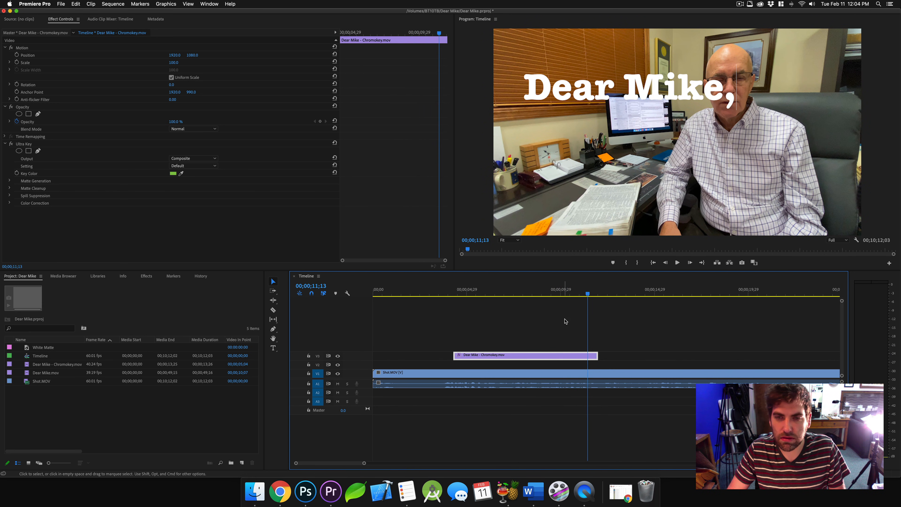
Park the playhead at 00;00;07;28 and set the greeting clip's position to 2449, 1549.
click(523, 288)
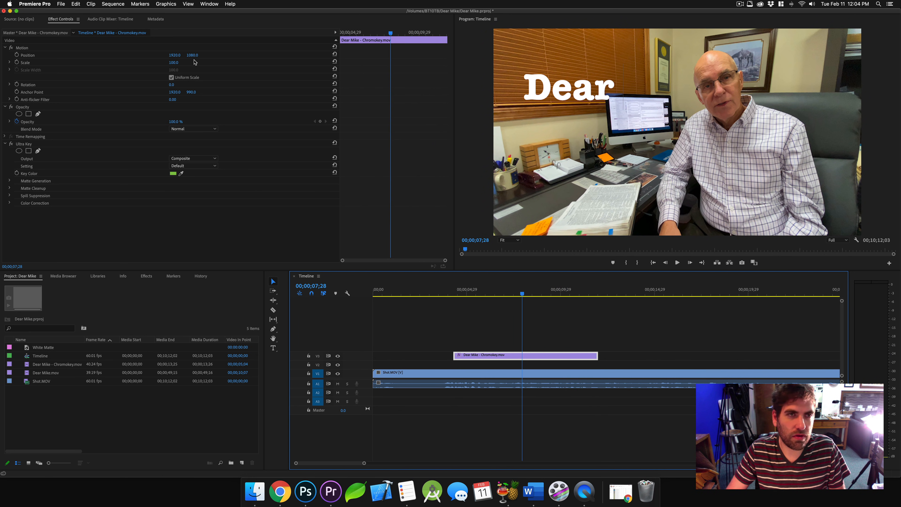
drag(194, 55, 244, 55)
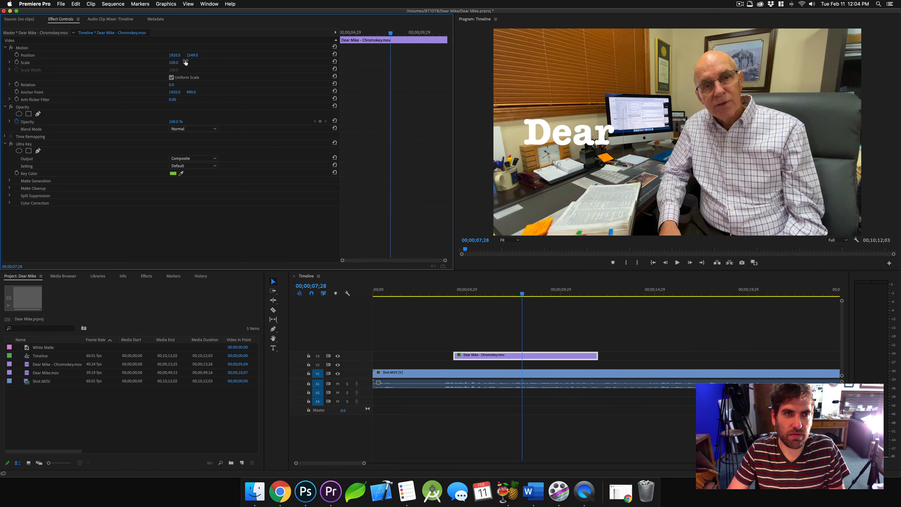
drag(175, 55, 227, 55)
Preview the repositioned greeting at 1/4 playback resolution and save the project.
key(space)
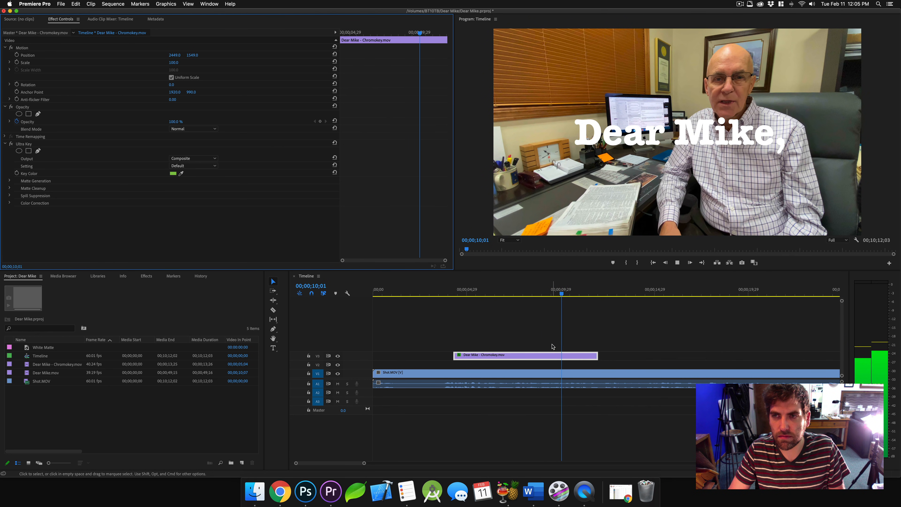
drag(531, 292, 500, 293)
key(space)
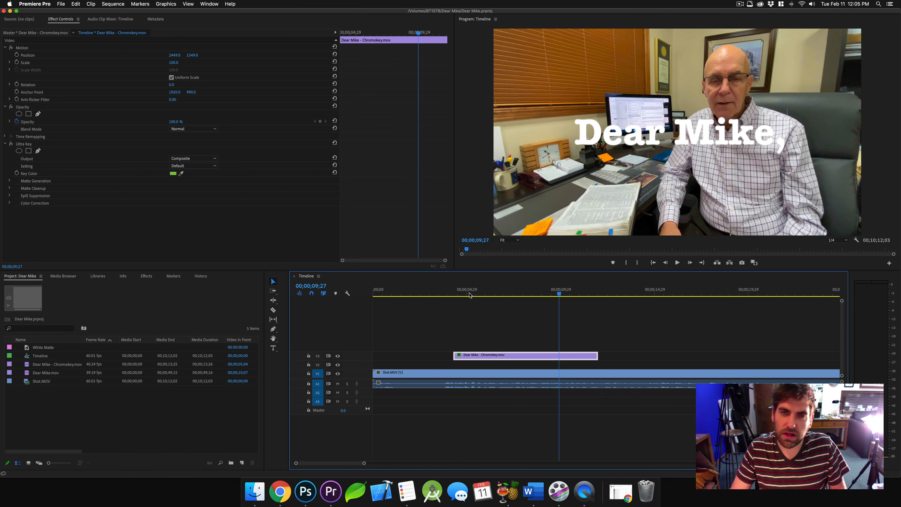
key(super+s)
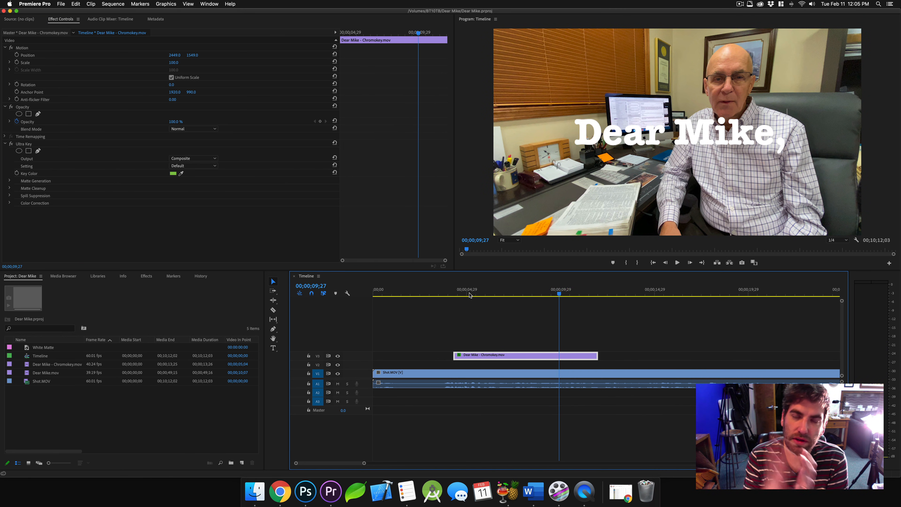